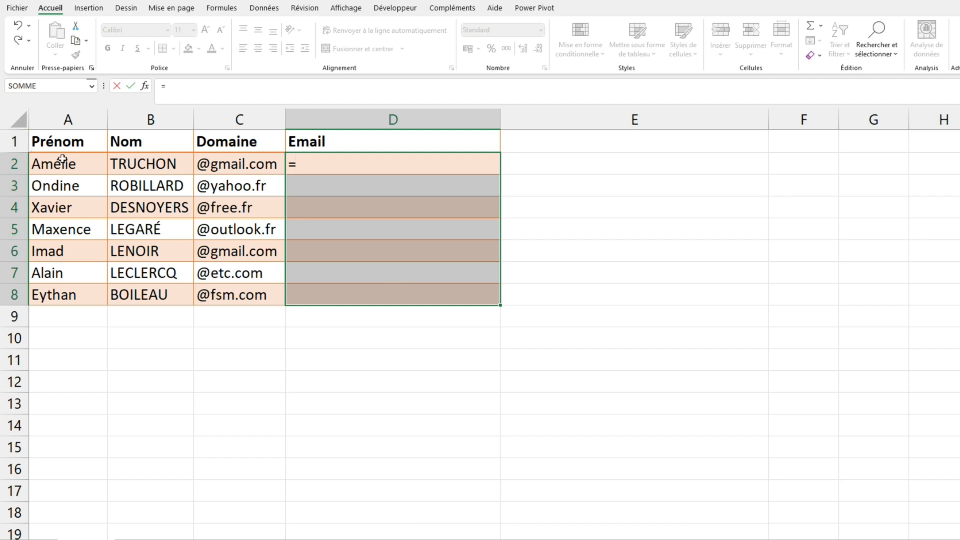
Fill the Email cells D2:D8 with the formula =A2&"."&B2&C2, joining first name, last name and domain
left_click(63, 161)
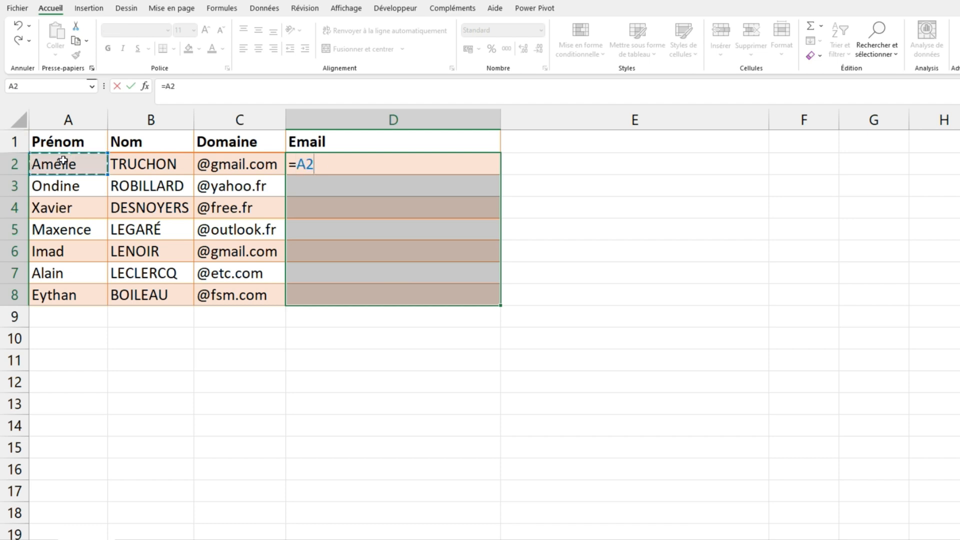
type("&\".\"&")
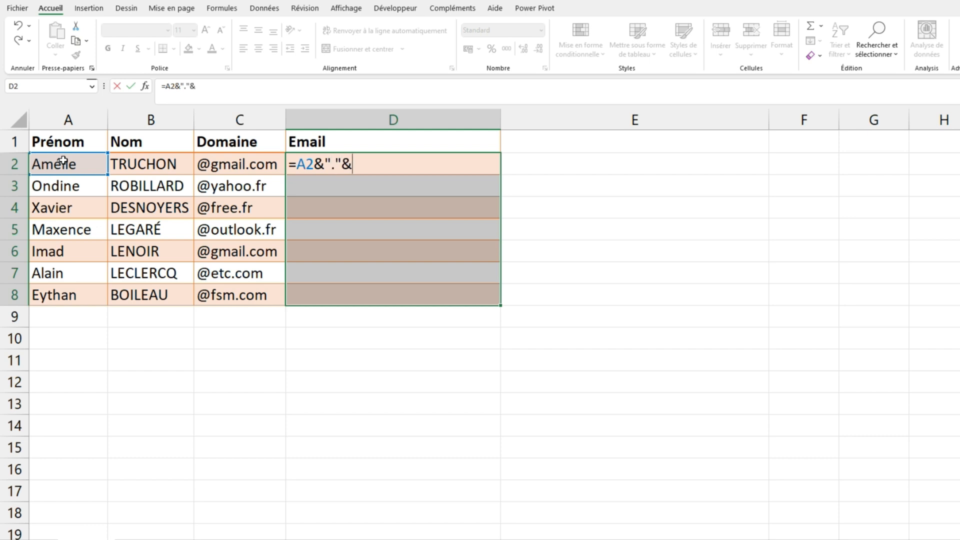
left_click(131, 166)
type("&")
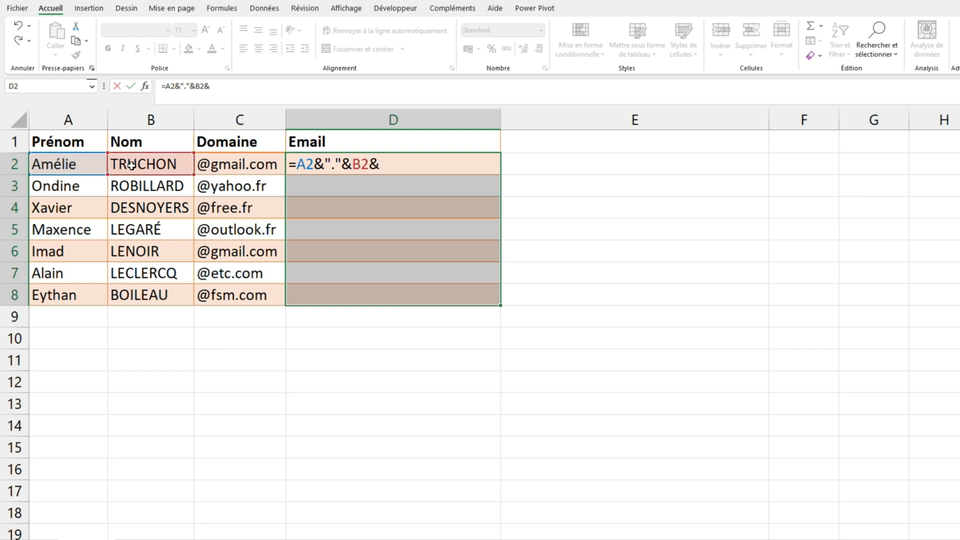
left_click(212, 166)
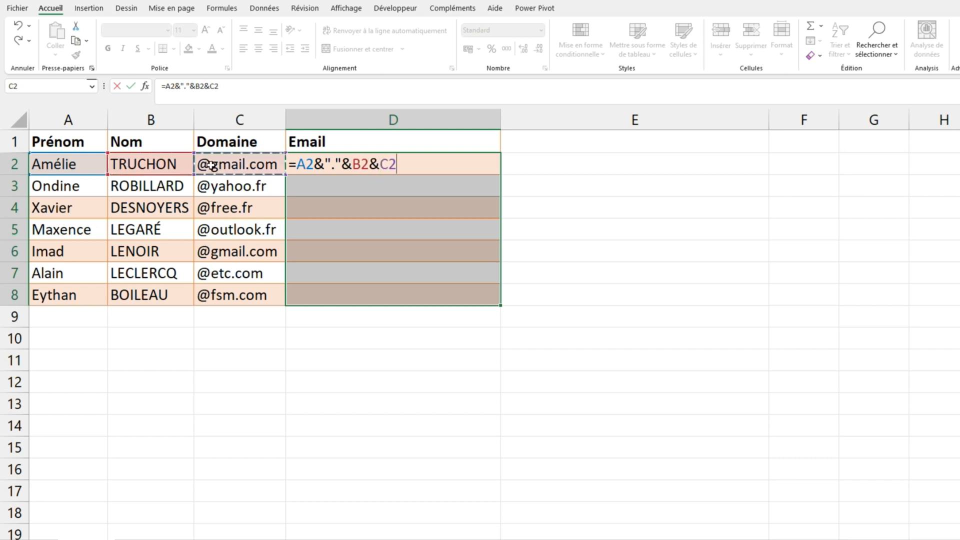
key("ctrl+Return")
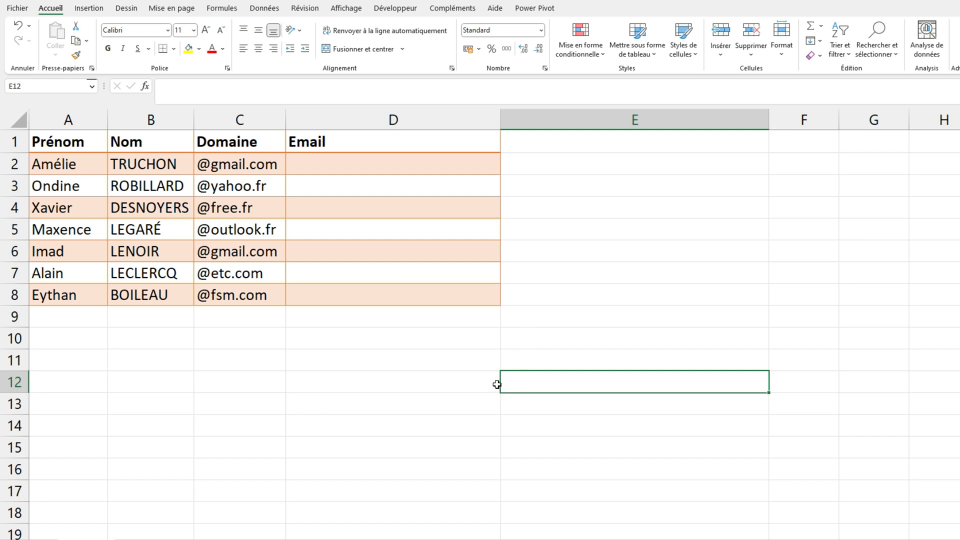
Fill the Email cells D2:D8 with the formula =CONCAT(A2;".";B2:C2)
left_click_drag(343, 161, 348, 296)
type("=con")
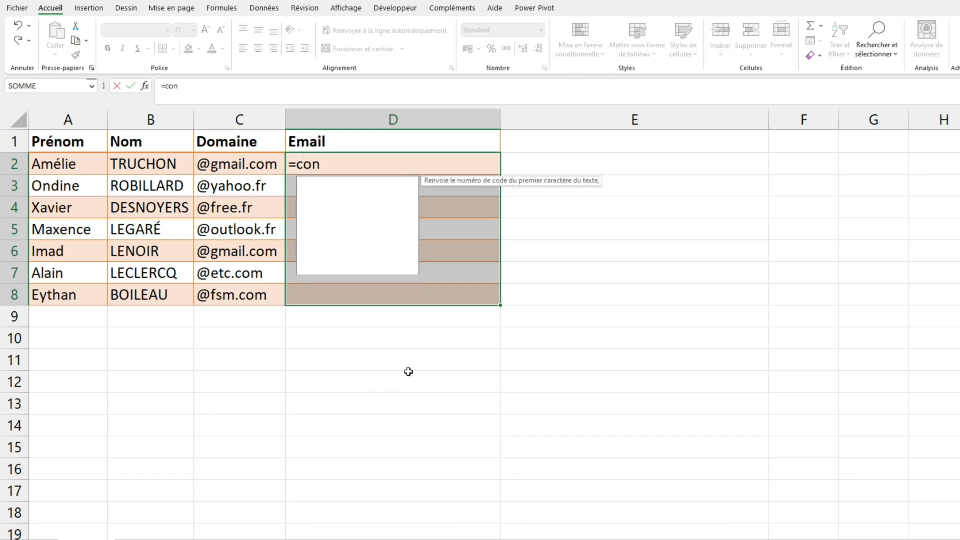
key("Tab")
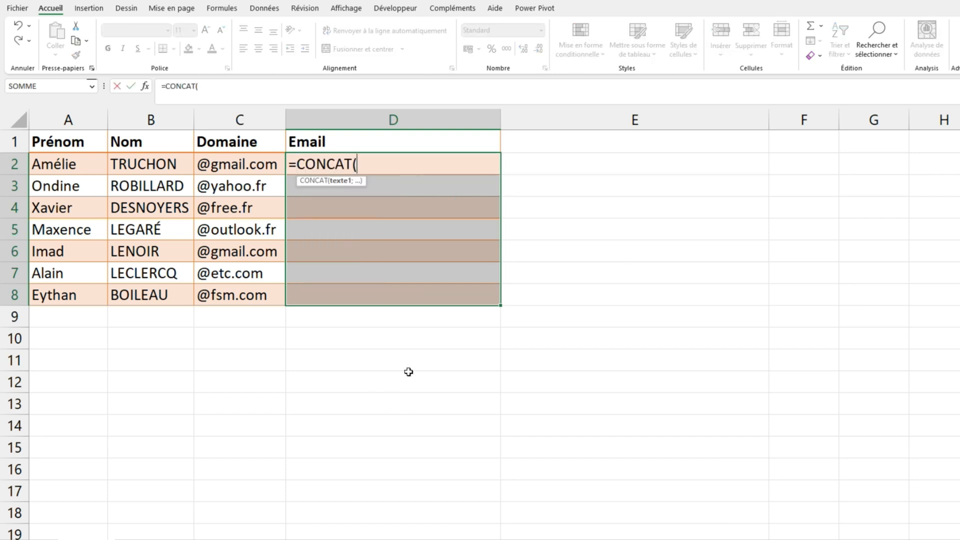
left_click(57, 164)
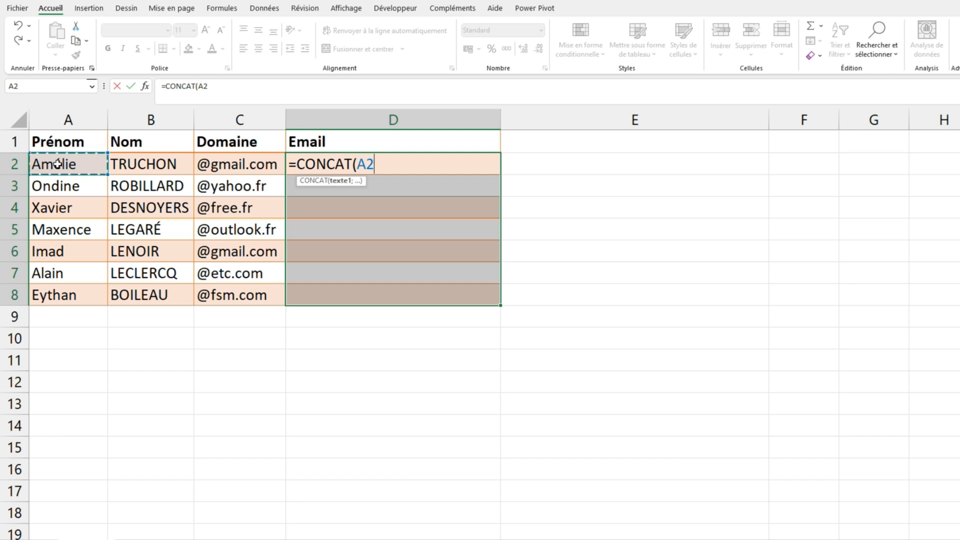
type(";\".\"")
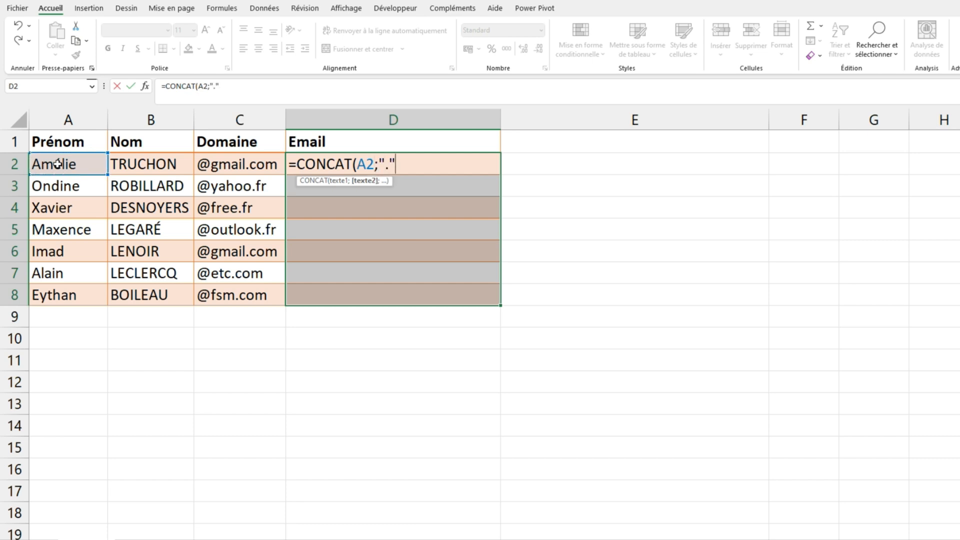
type(";")
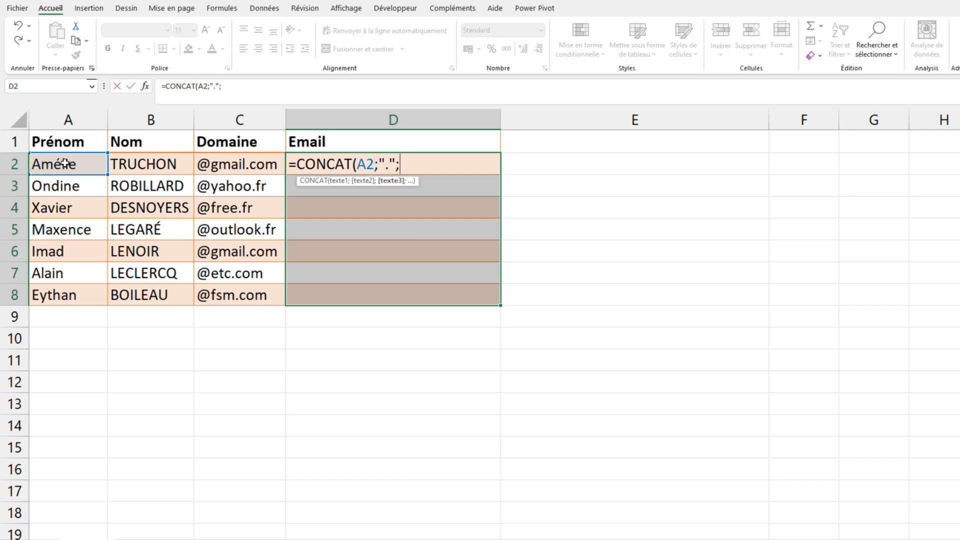
left_click_drag(153, 167, 245, 173)
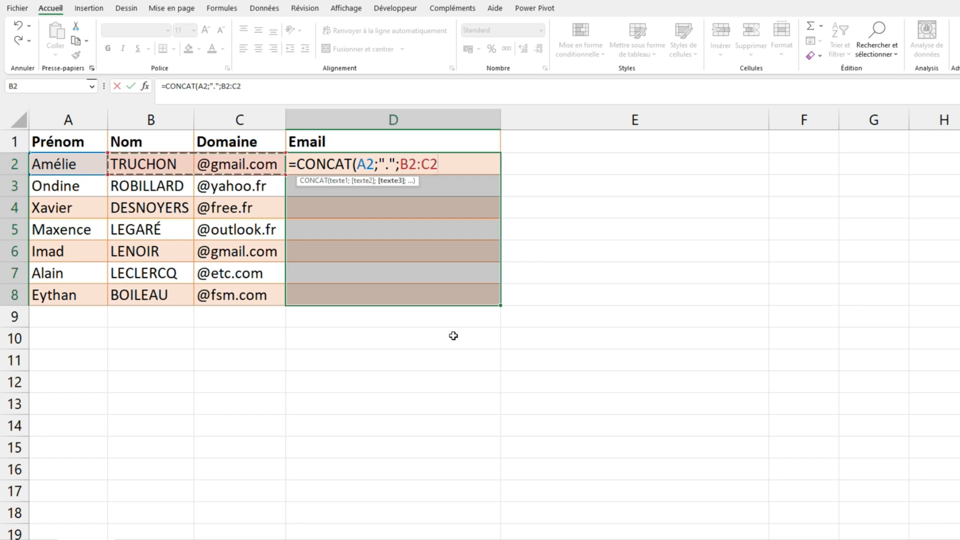
type(")")
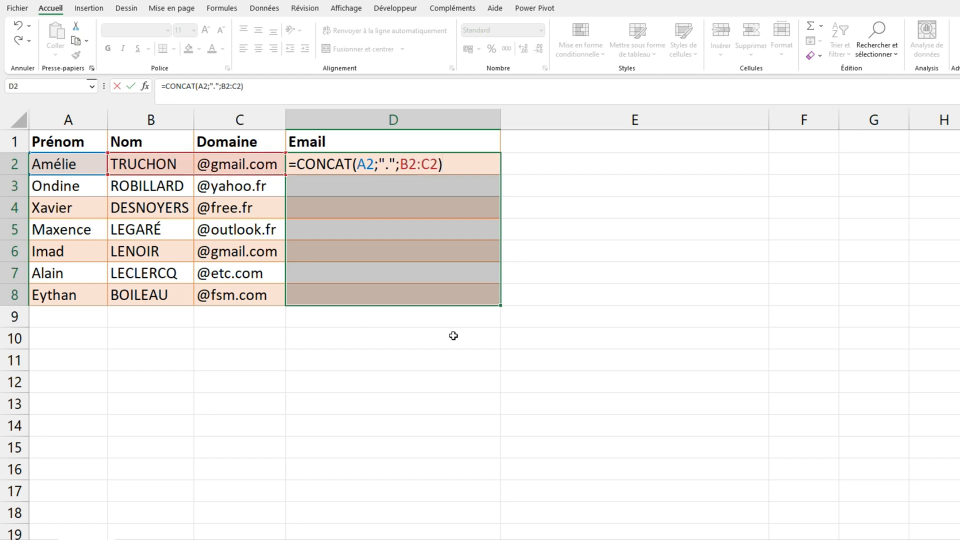
key("ctrl+Return")
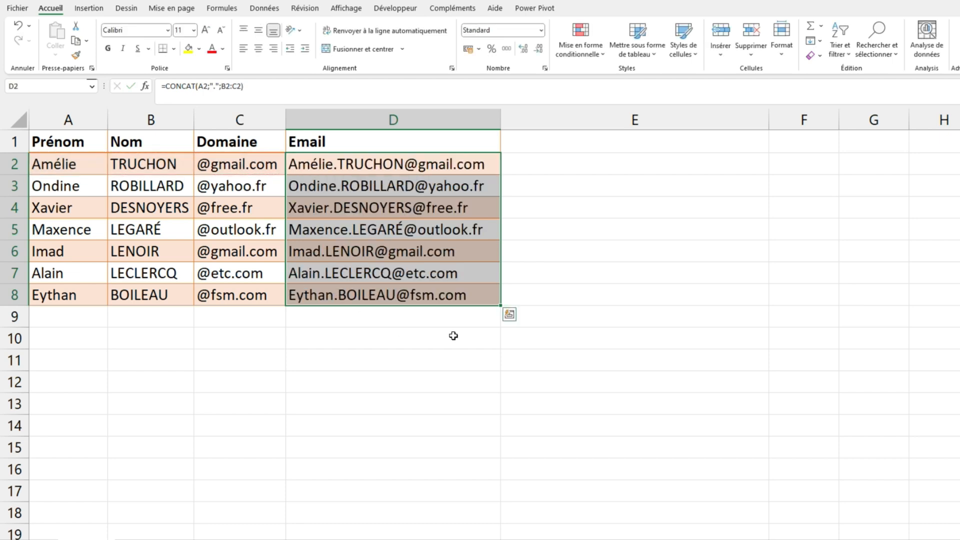
left_click(405, 375)
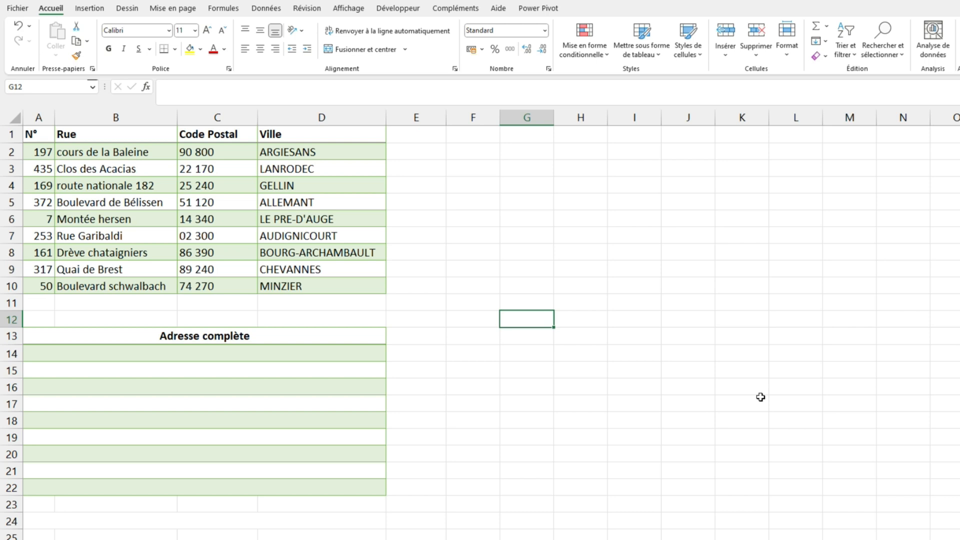
Fill the Adresse complète rows 14 to 22 with =JOINDRE.TEXTE(" ";VRAI;A2:D2), joining the address parts with spaces and ignoring empty cells
left_click_drag(175, 353, 177, 491)
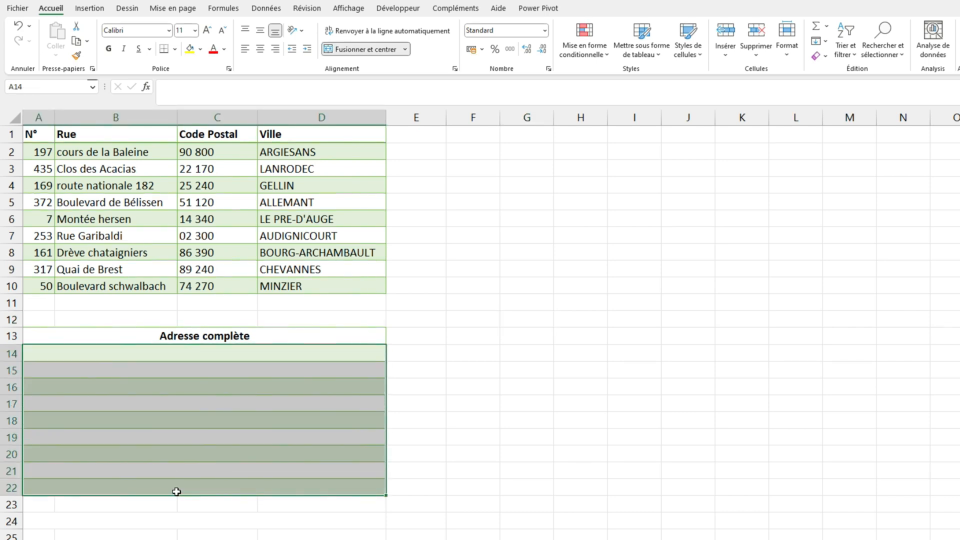
key("F2")
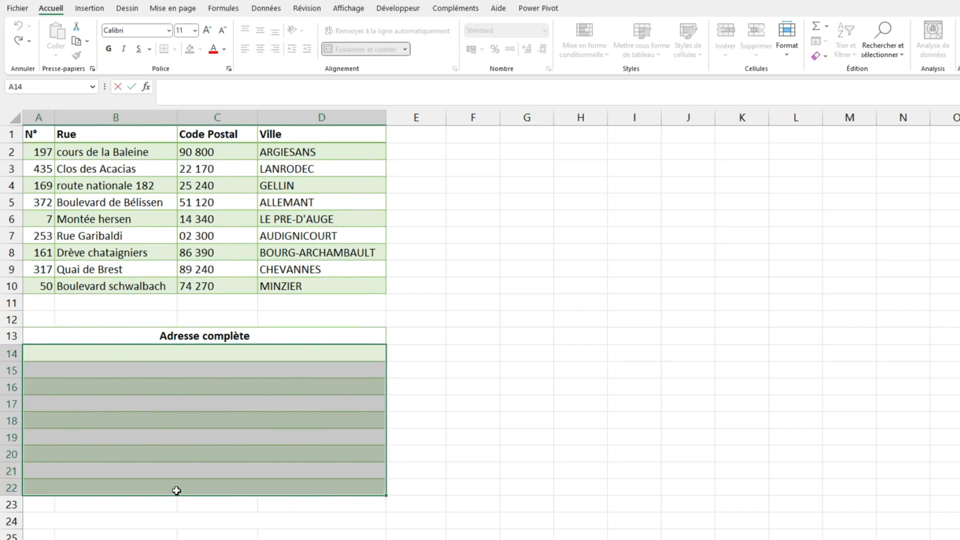
type("=")
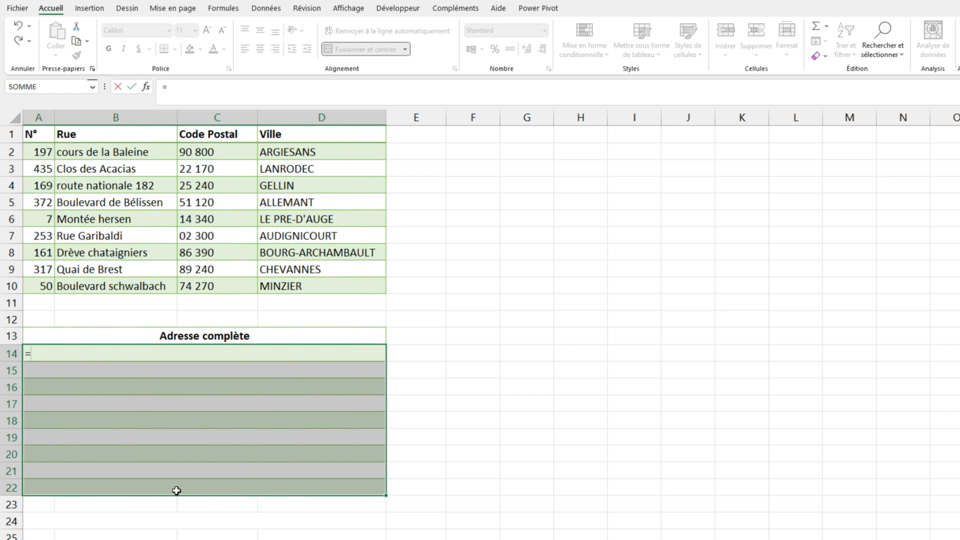
type("join")
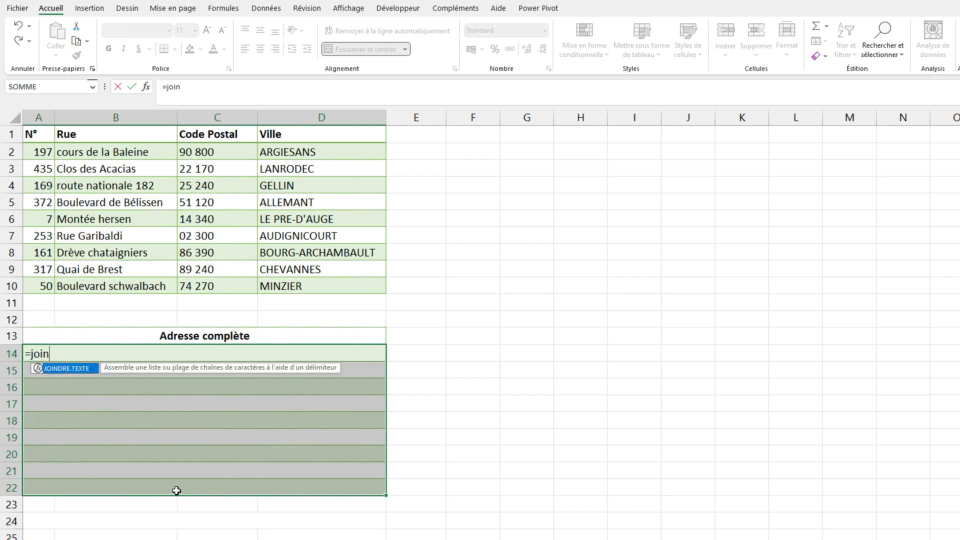
key("Tab")
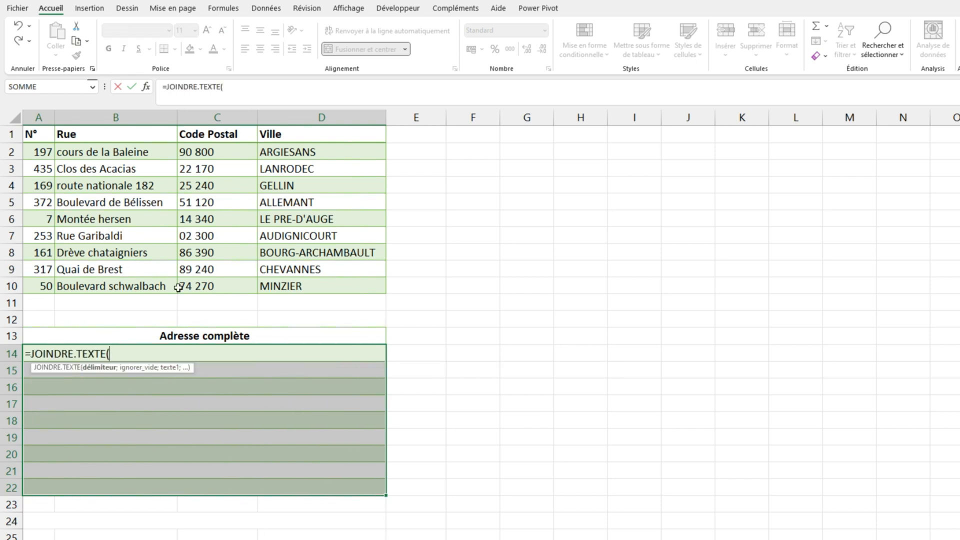
type("\" \";")
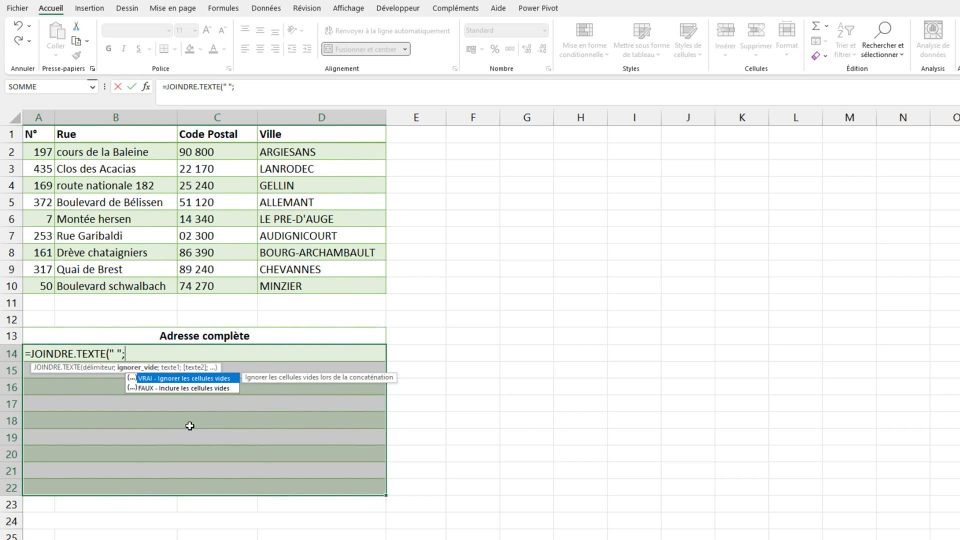
key("Tab")
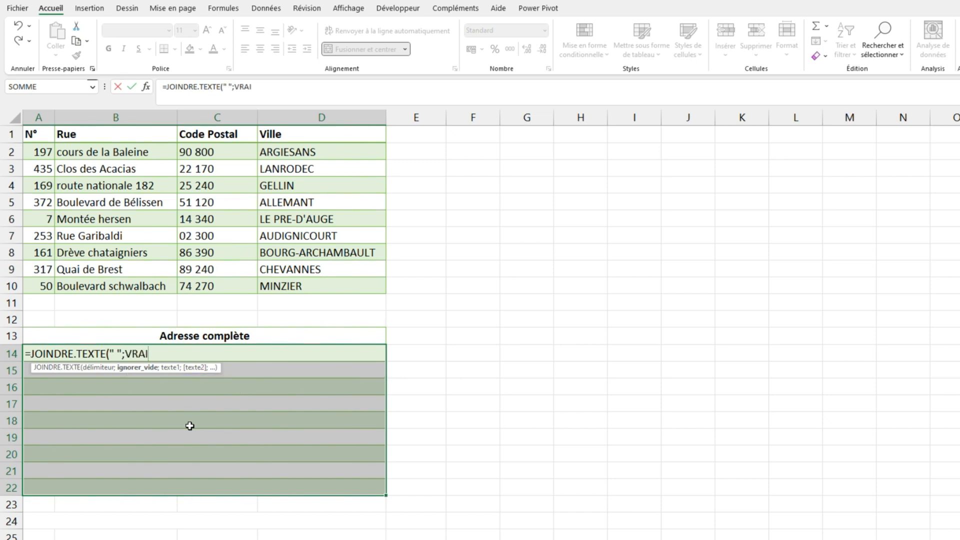
type(";")
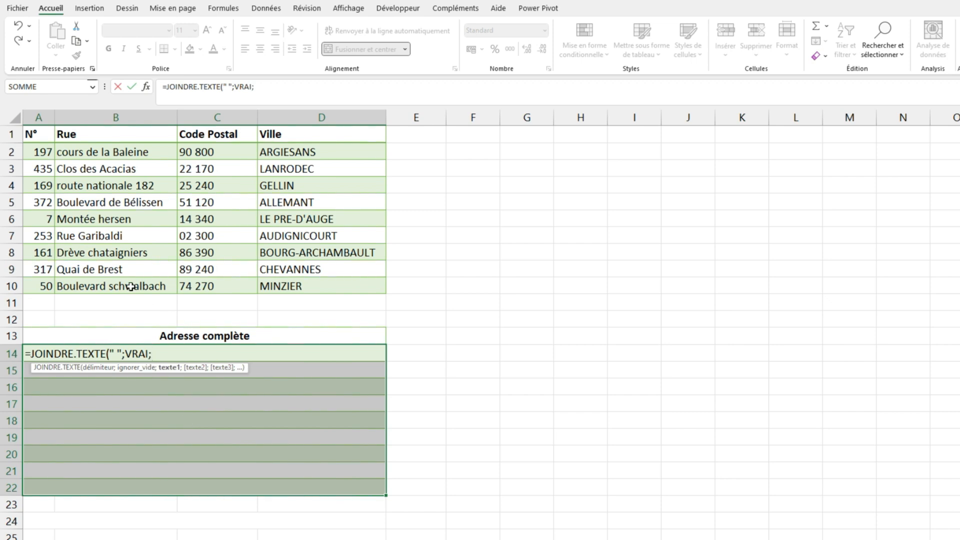
left_click_drag(47, 153, 321, 157)
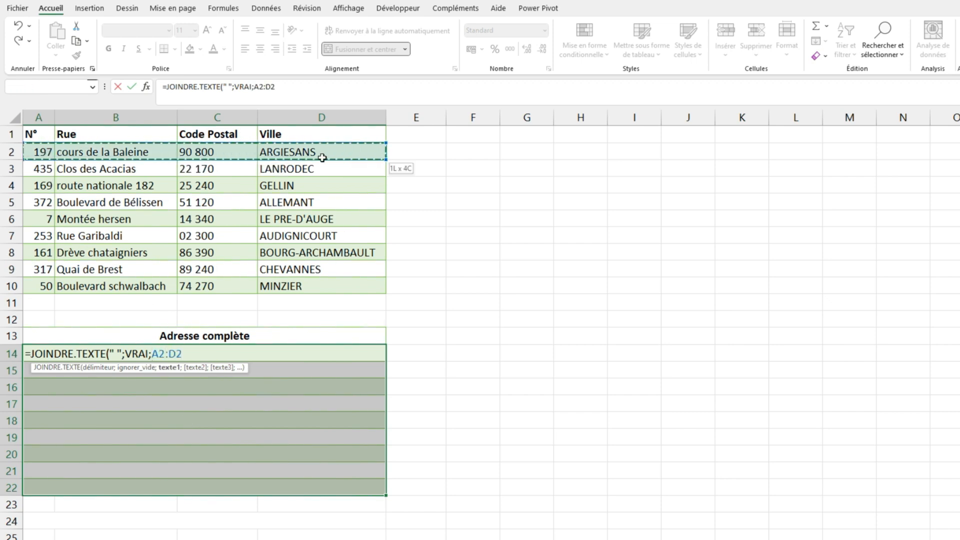
type(")")
key("ctrl+Return")
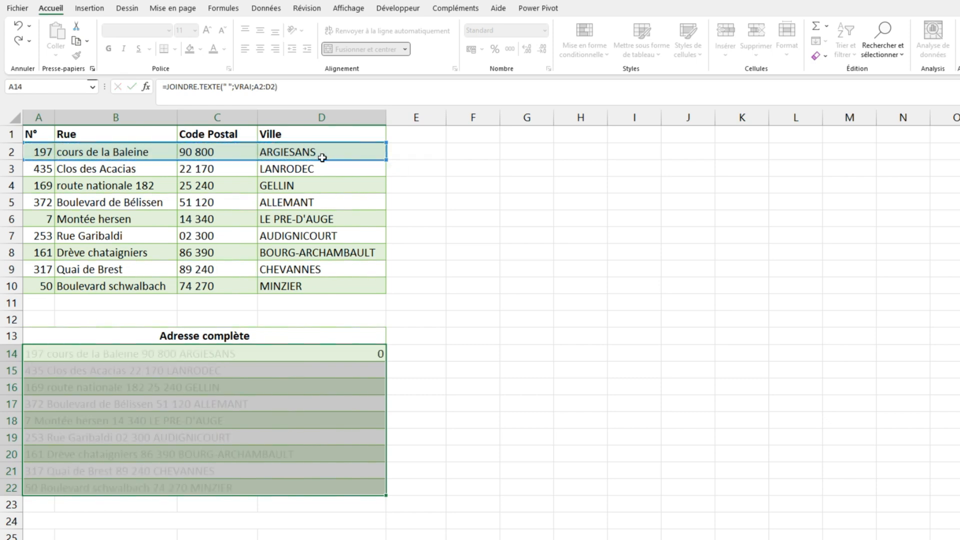
left_click(535, 356)
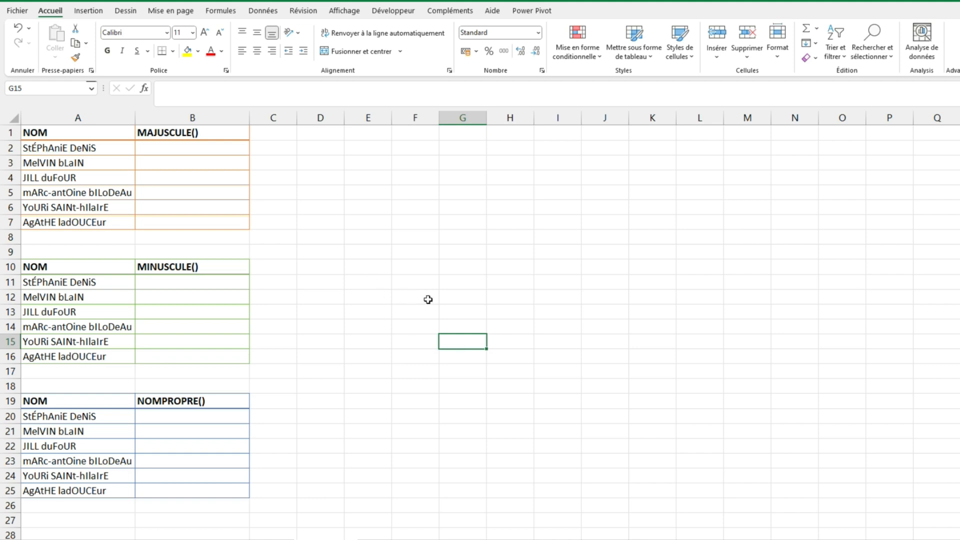
Convert the first table's names to uppercase by filling B2:B7 with =MAJUSCULE(A2)
left_click_drag(234, 150, 242, 229)
type("=")
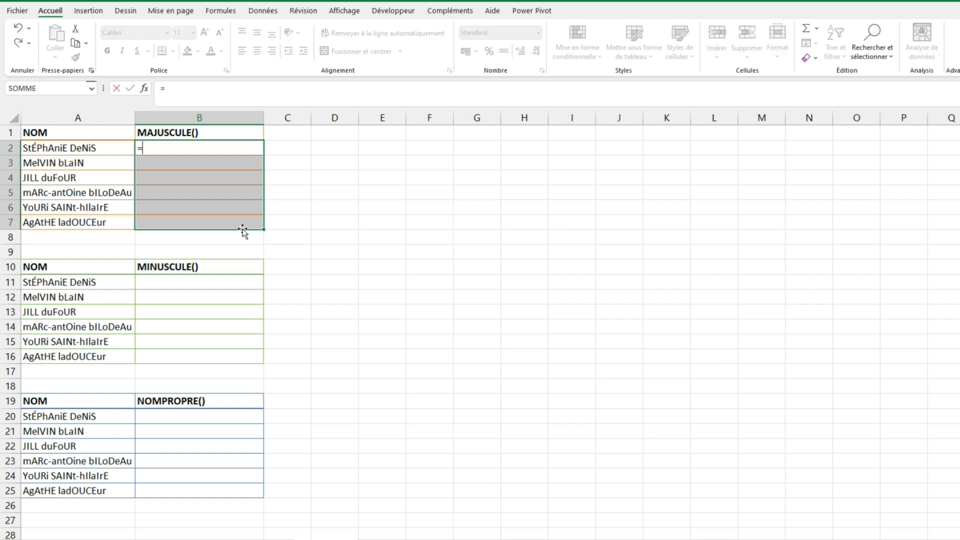
type("maj")
key("Tab")
key("Left")
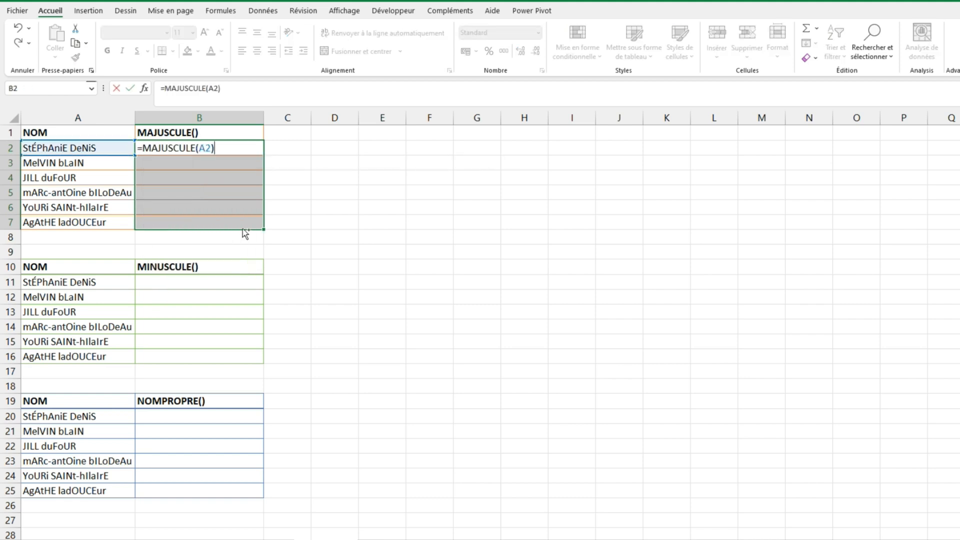
key("ctrl+Return")
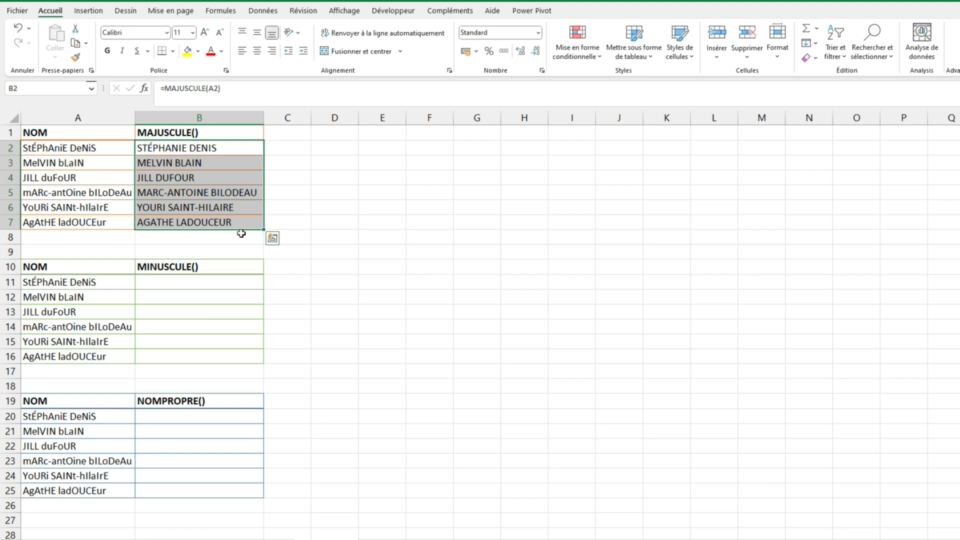
left_click(314, 300)
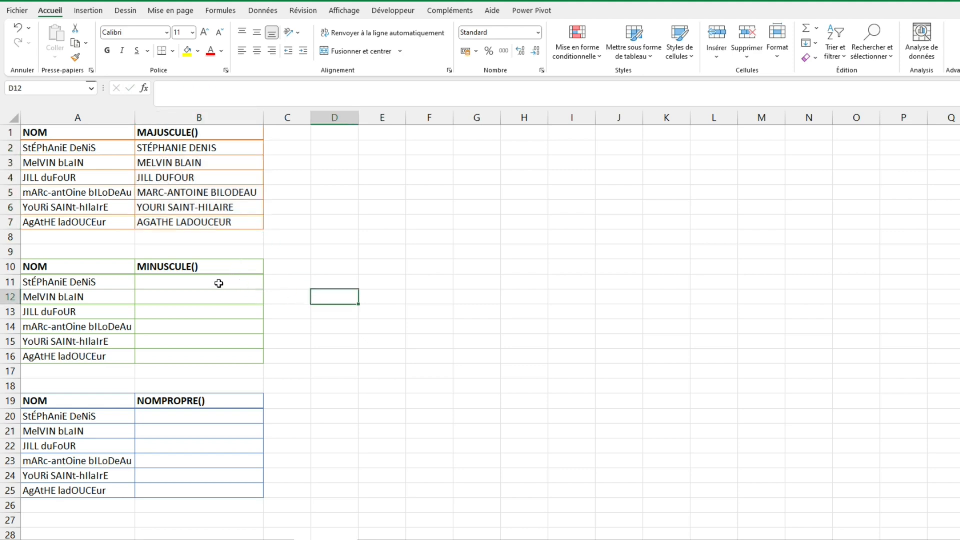
Convert the second table's names to lowercase by filling B11:B16 with =MINUSCULE(A11)
left_click_drag(203, 285, 203, 352)
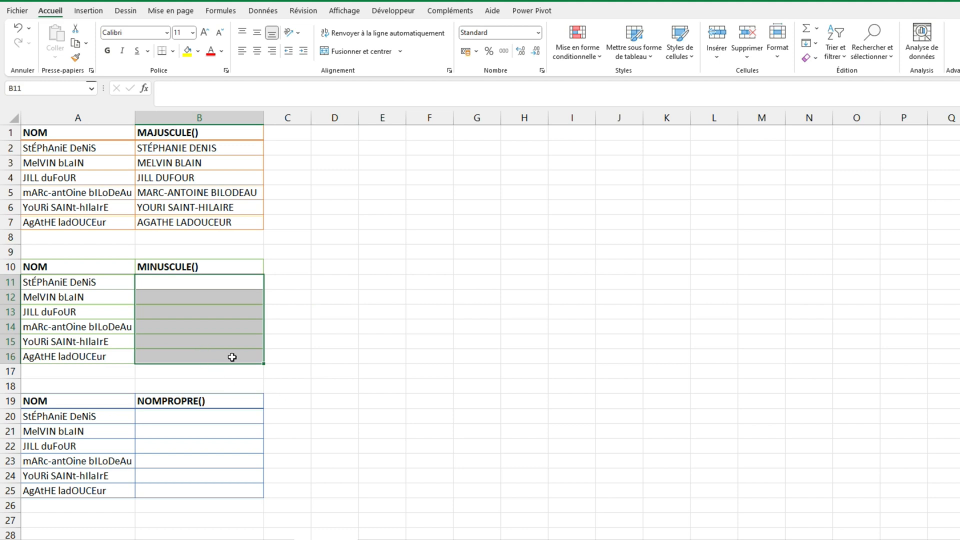
type("=minu")
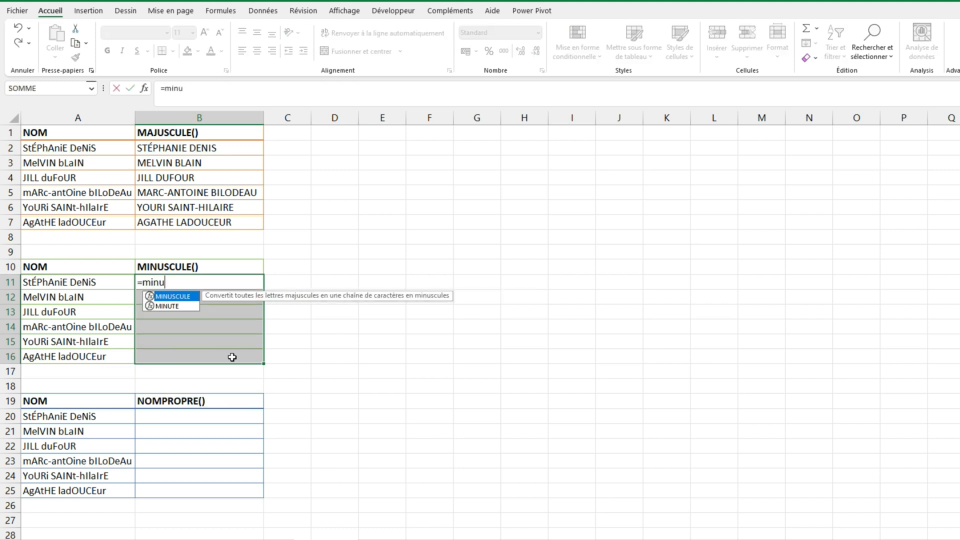
key("Tab")
left_click(88, 278)
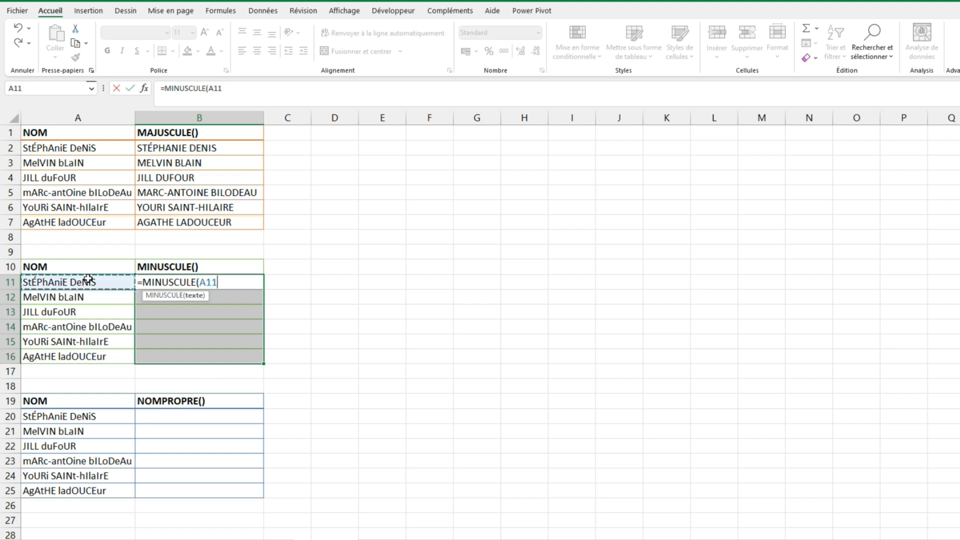
type(")")
key("ctrl+Return")
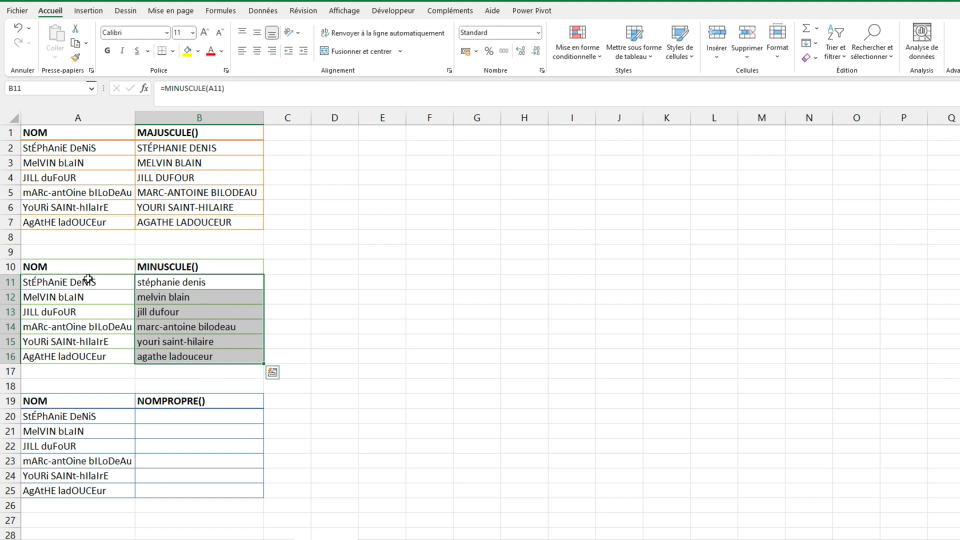
left_click(388, 457)
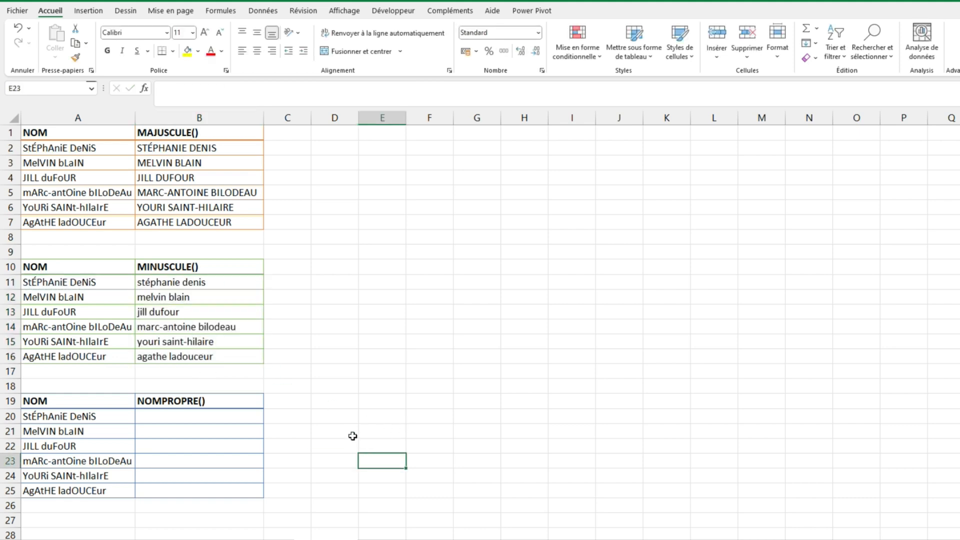
Convert the third table's names to proper case by filling B20:B25 with =NOMPROPRE(A20)
left_click(219, 420)
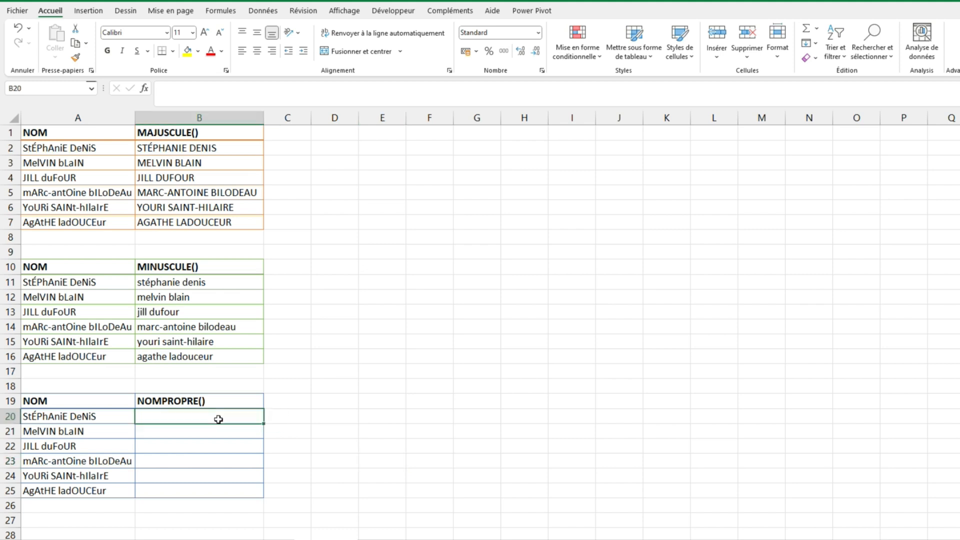
left_click(446, 462)
left_click_drag(246, 416, 240, 491)
left_click(437, 450)
left_click_drag(218, 418, 217, 488)
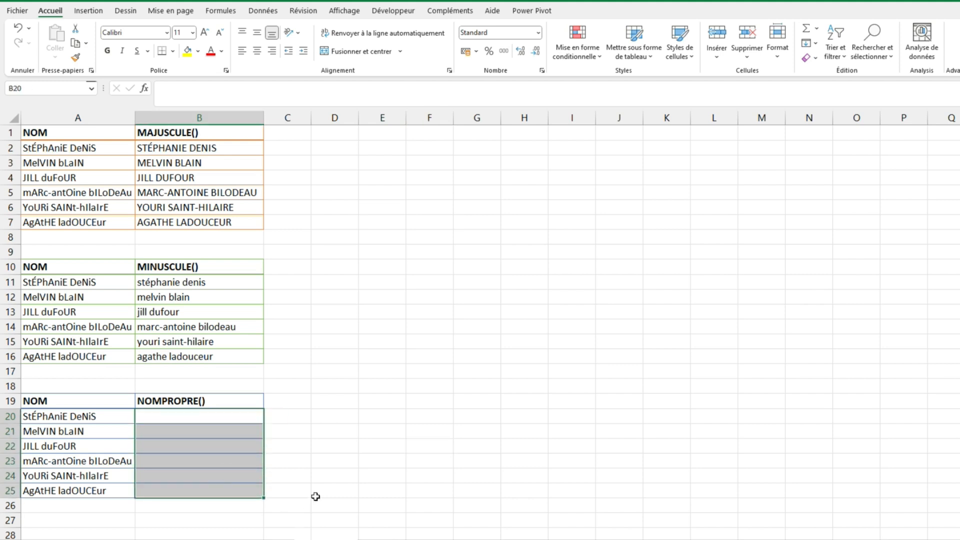
type("=nom")
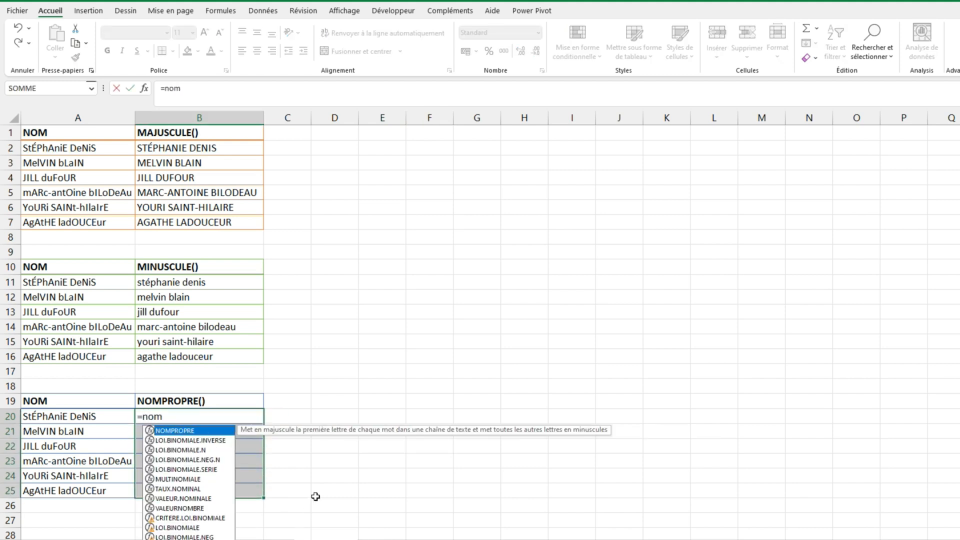
key("Tab")
key("Left")
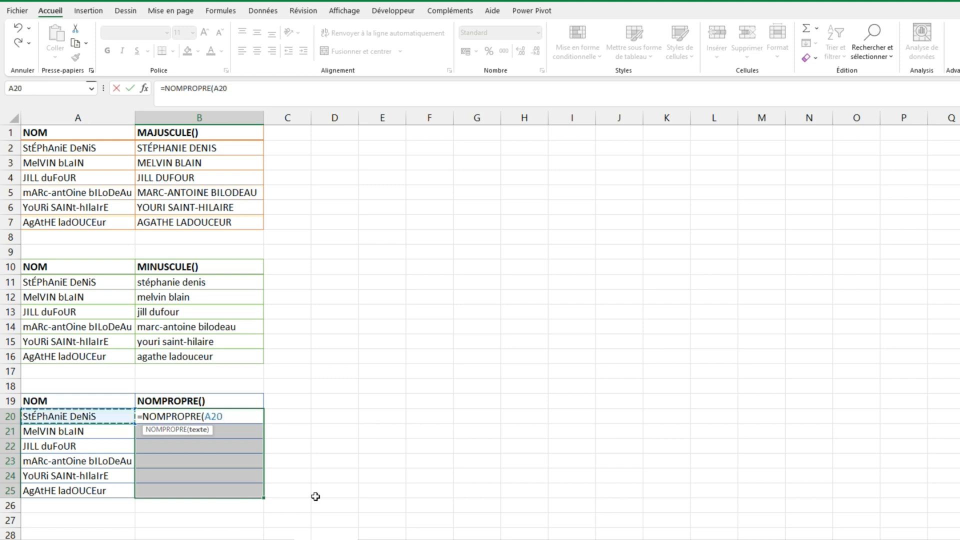
type(")")
key("ctrl+Return")
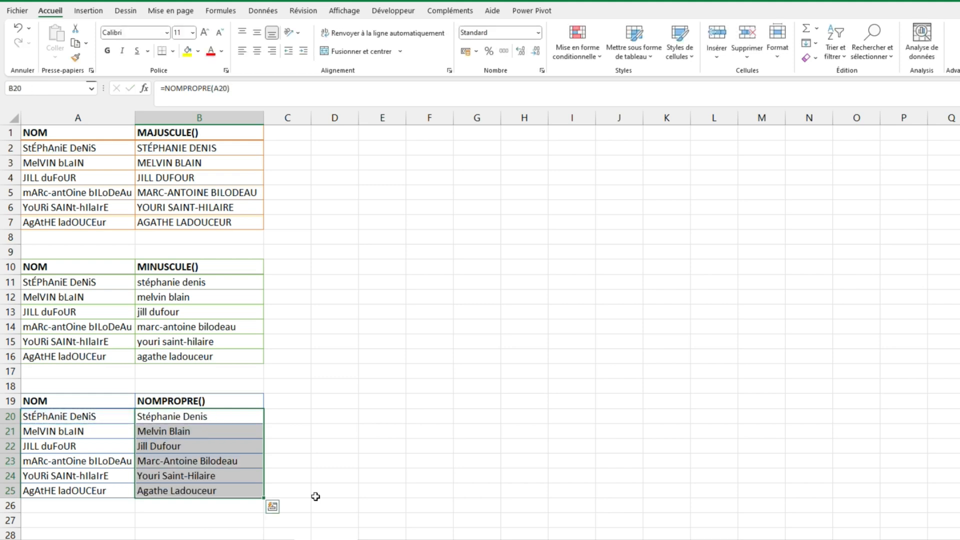
left_click(396, 438)
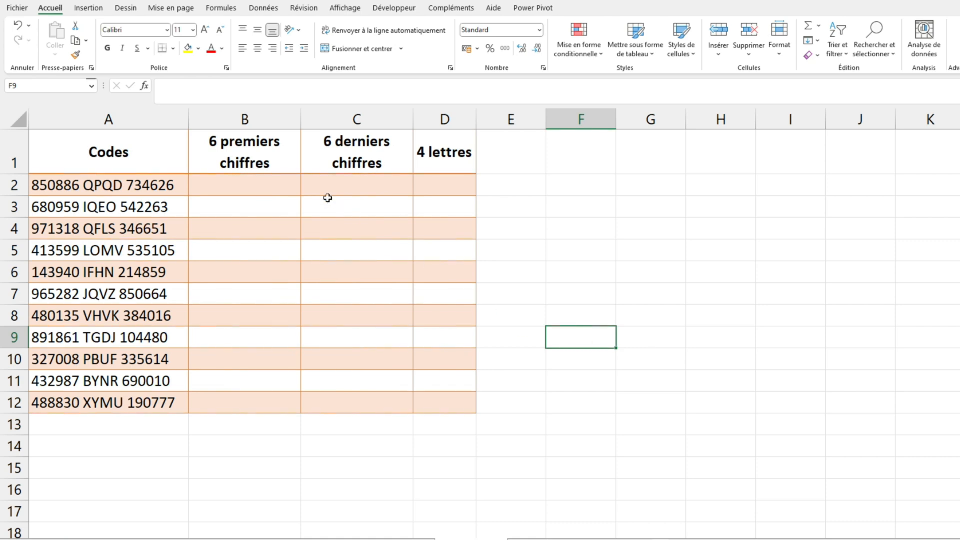
Extract the first six digits of each code by filling B2:B12 with =GAUCHE(A2;6)
left_click(277, 181)
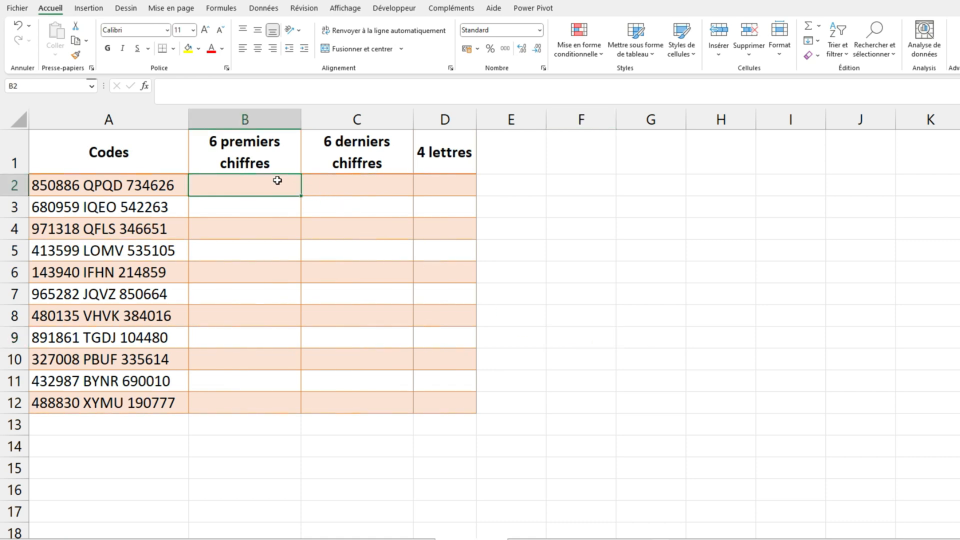
left_click(549, 267)
left_click_drag(240, 179, 238, 399)
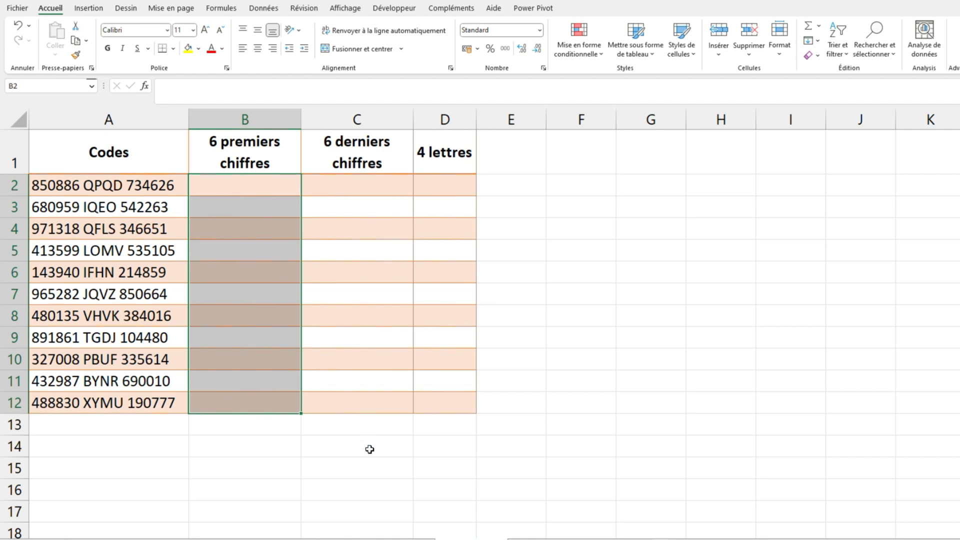
type("=gau")
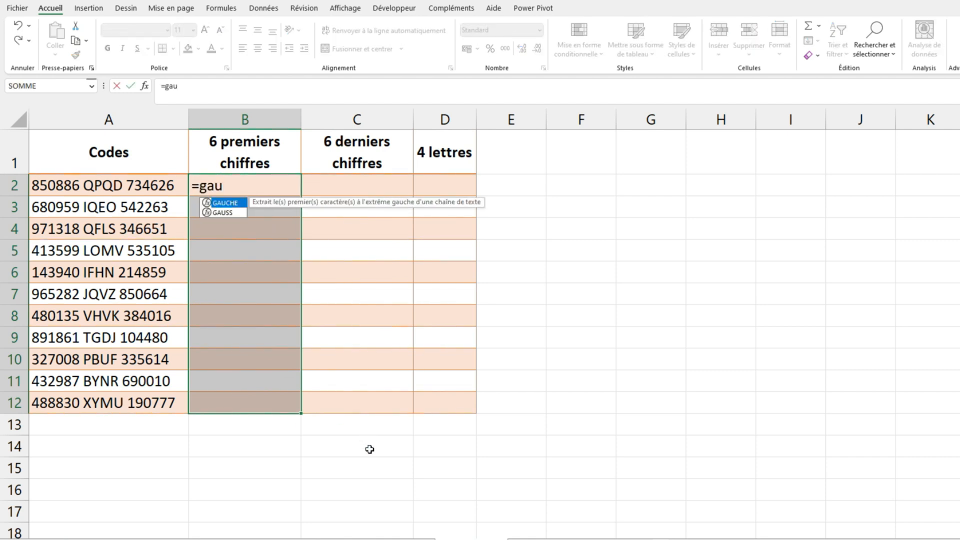
key("Tab")
key("Left")
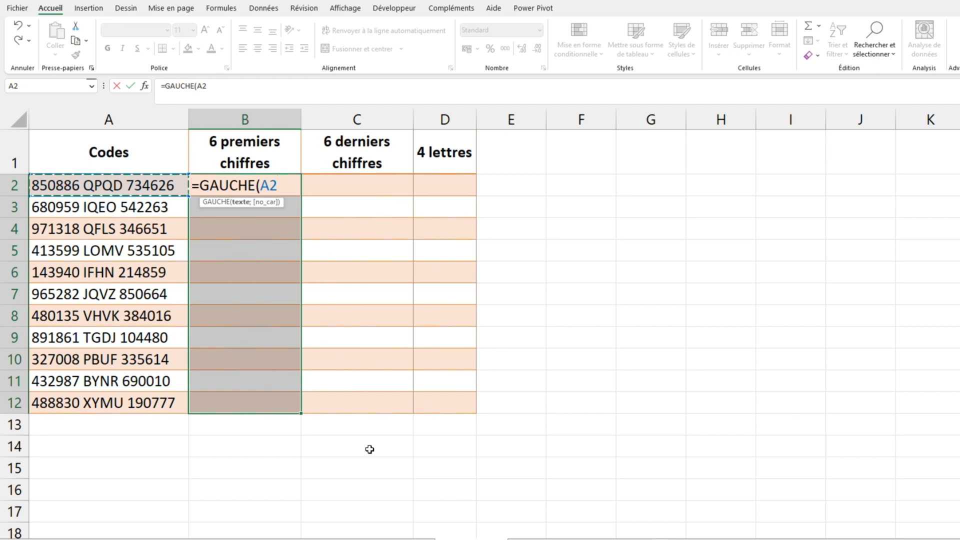
type(";6)")
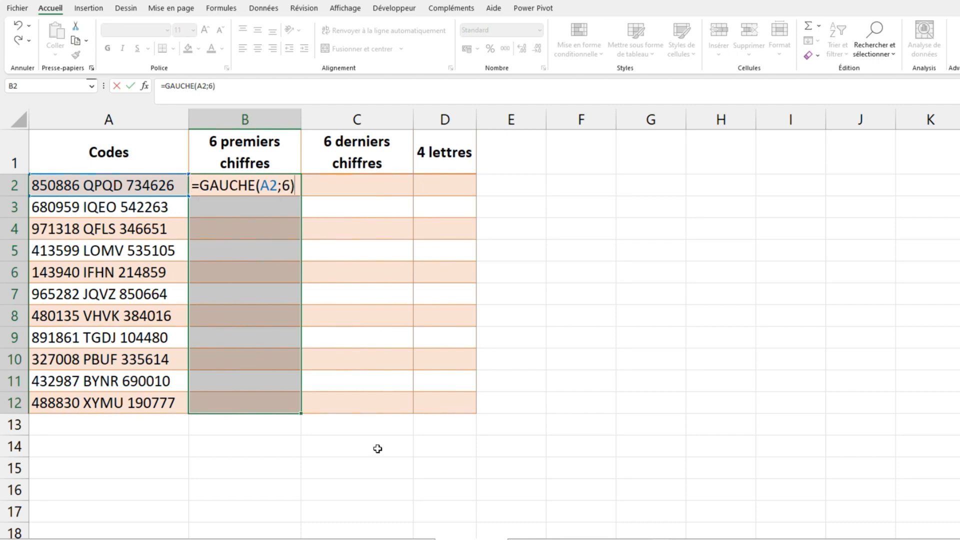
key("ctrl+Return")
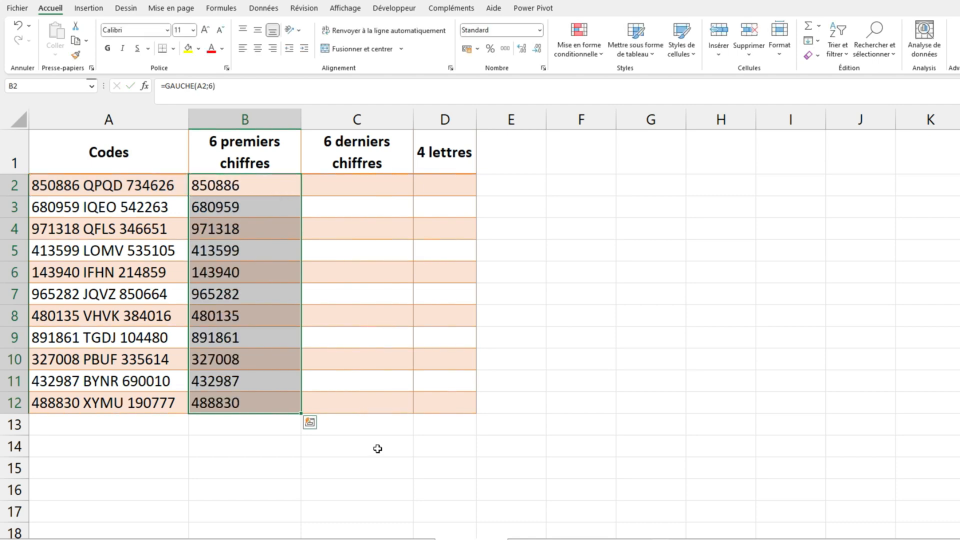
left_click(575, 422)
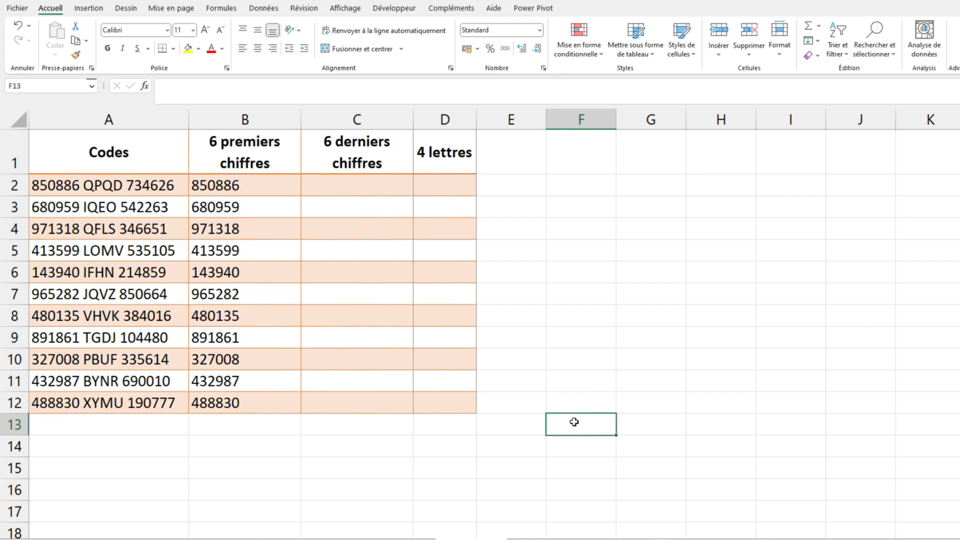
Extract the last six digits of each code by filling C2:C12 with =DROITE(A2;6)
left_click(358, 182)
left_click_drag(358, 182, 381, 402)
type("=")
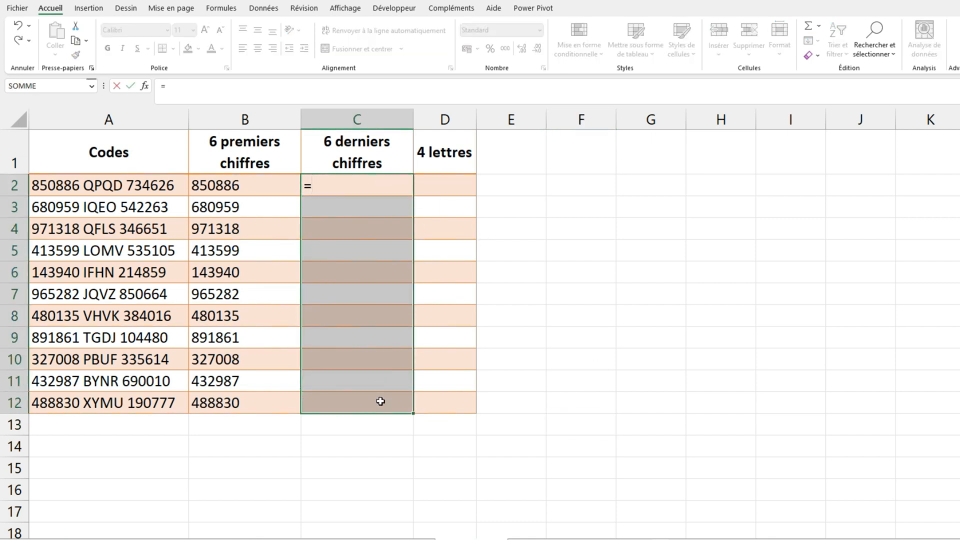
type("droi")
key("Tab")
key("Left")
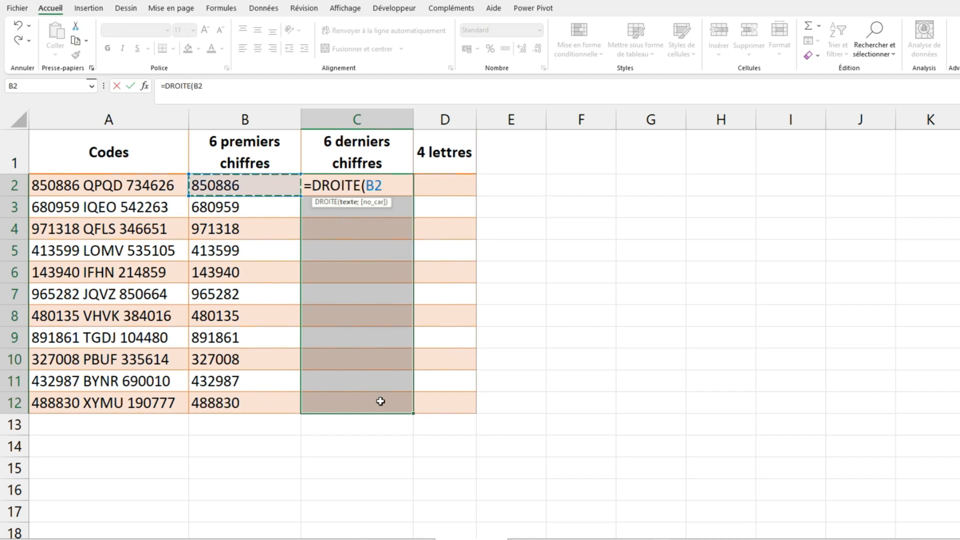
key("Left")
type(";6)")
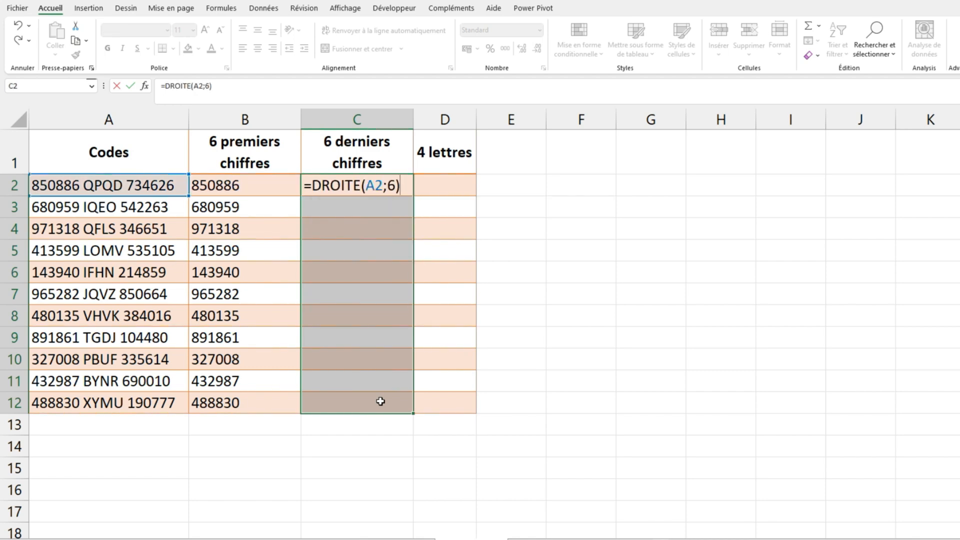
key("ctrl+Return")
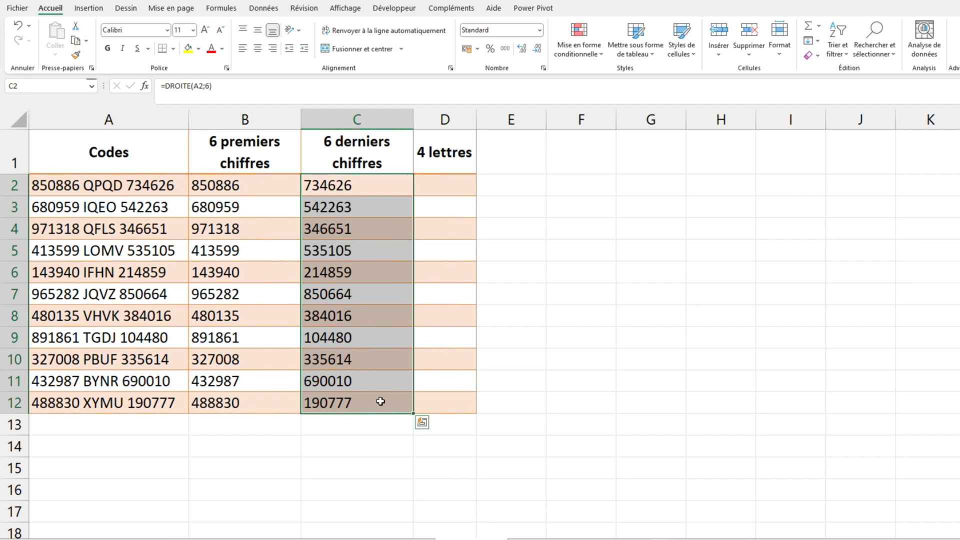
Extract the four middle letters of each code by filling D2:D12 with =STXT(A2;8;4)
key("Right")
key("Right")
key("Left")
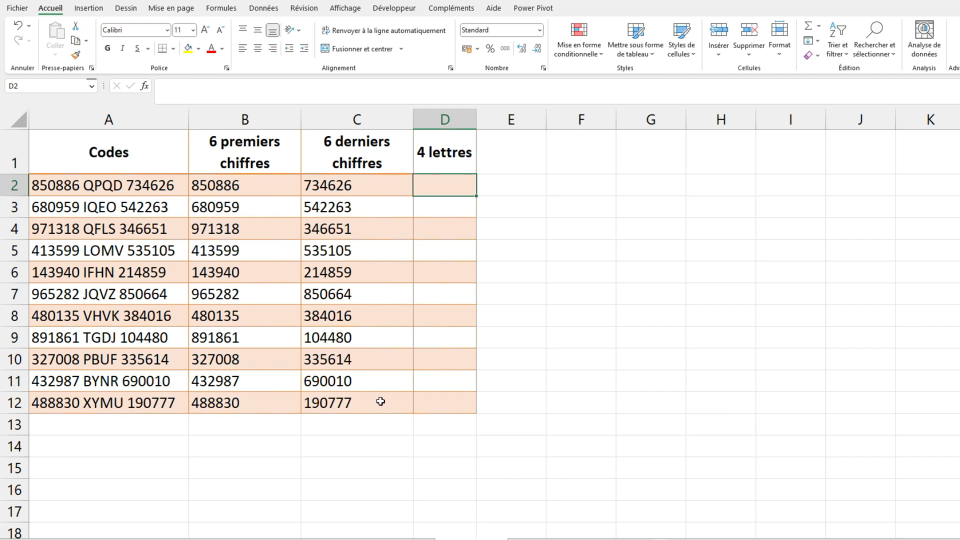
left_click_drag(457, 188, 441, 406)
type("=")
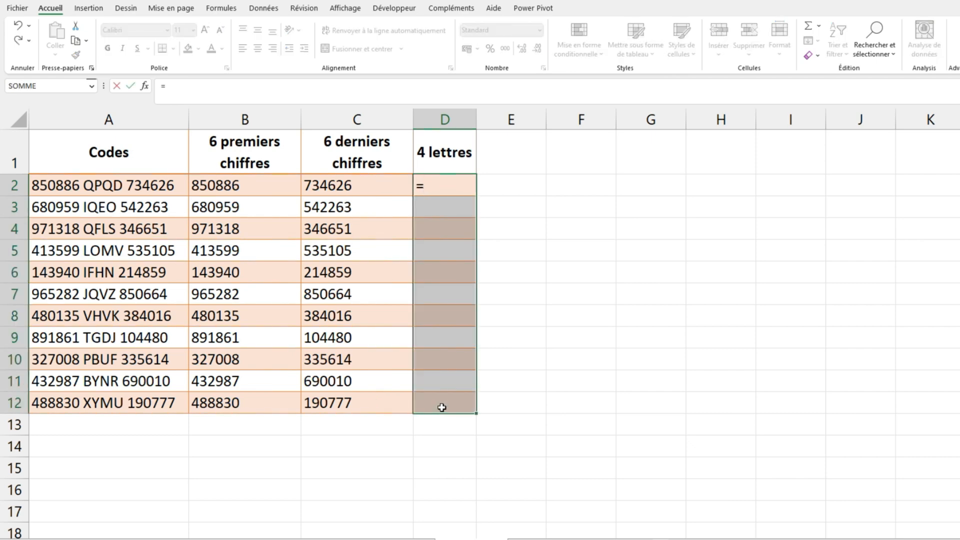
type("st")
key("Tab")
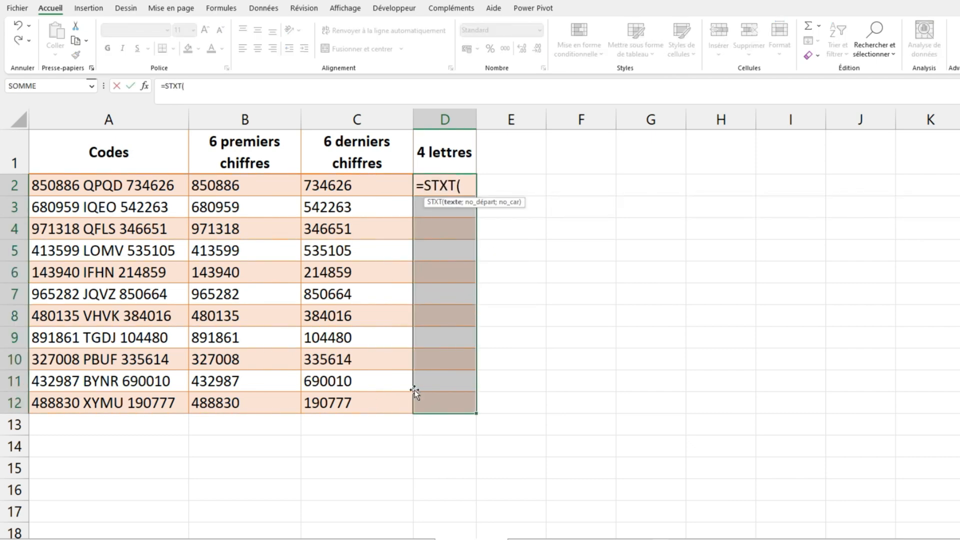
left_click(126, 181)
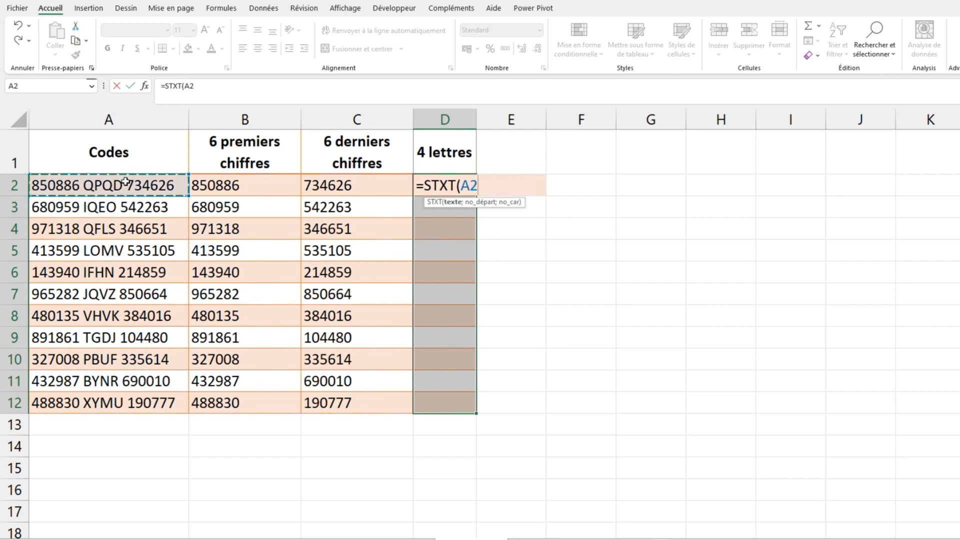
type(";")
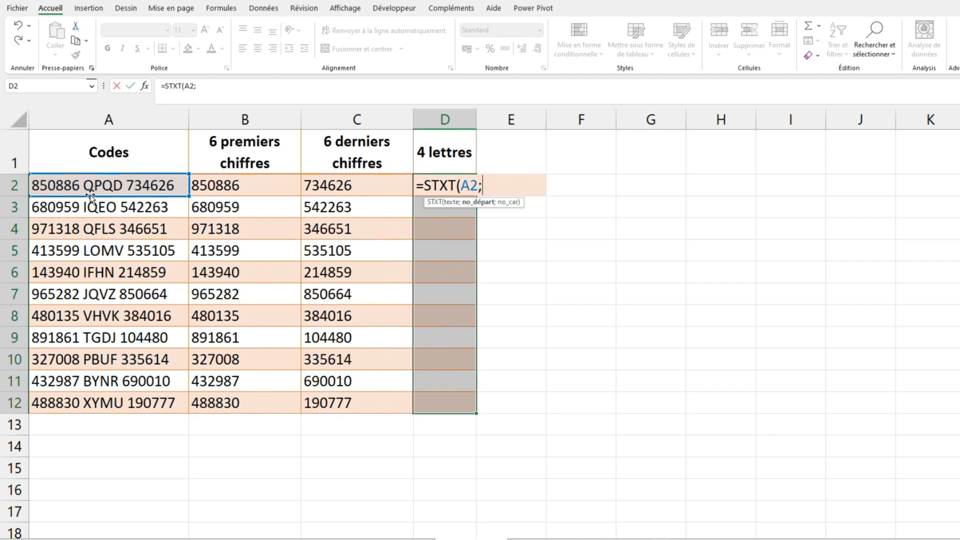
type("8;4)")
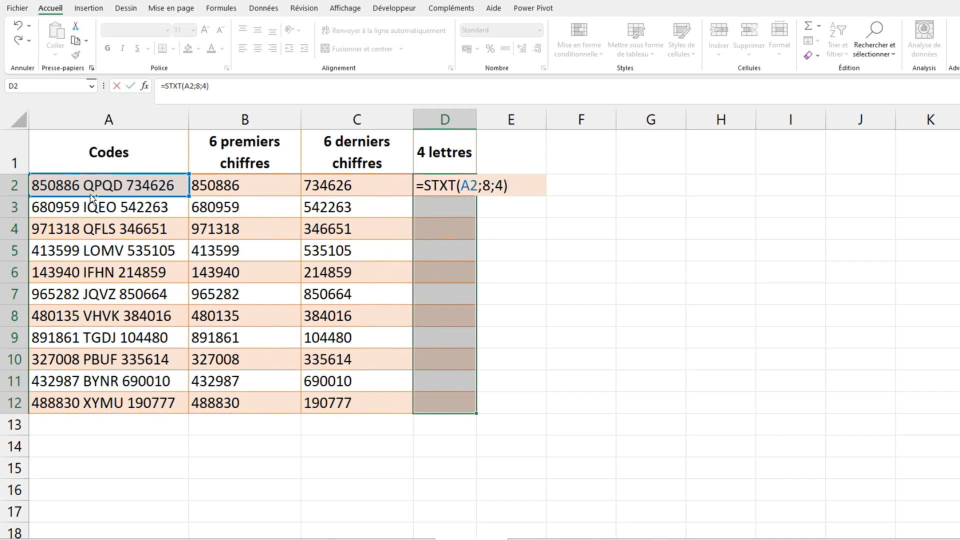
key("ctrl+Return")
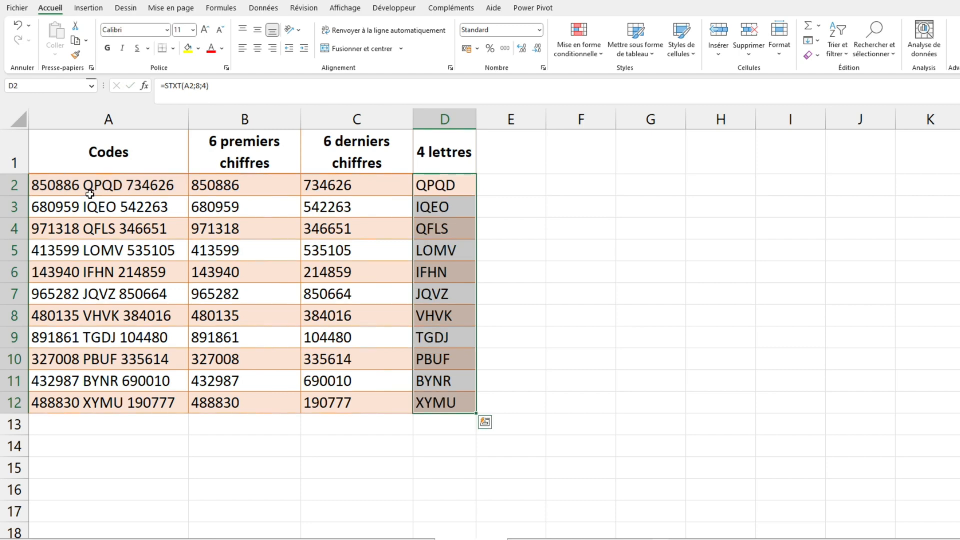
left_click(686, 203)
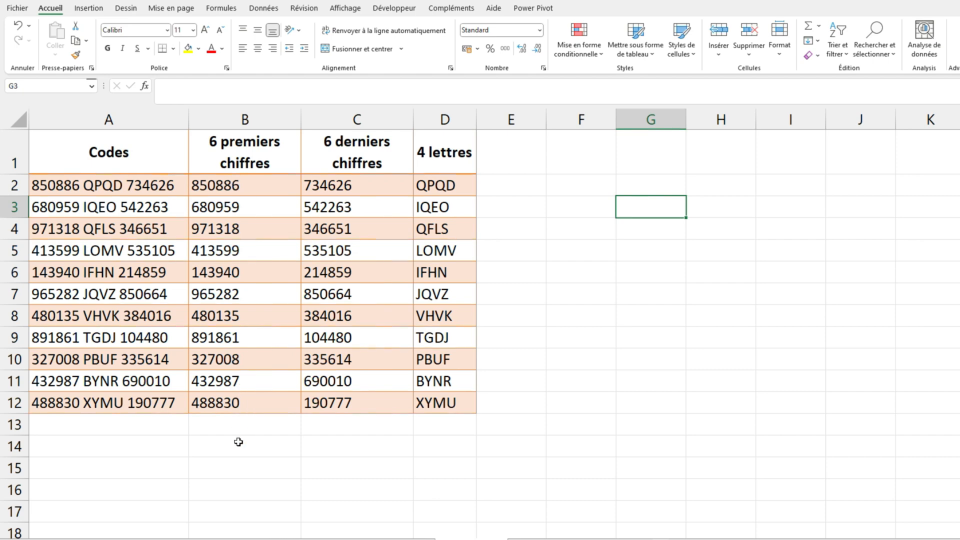
Sum the 6 premiers chiffres column in B13 with =SOMME(B2:B12)
left_click(238, 427)
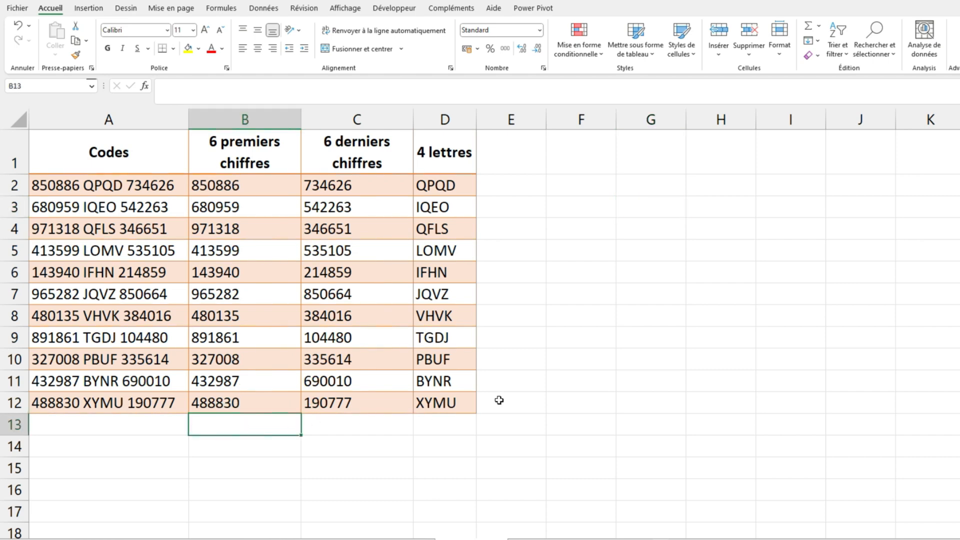
left_click(805, 28)
left_click_drag(261, 187, 255, 401)
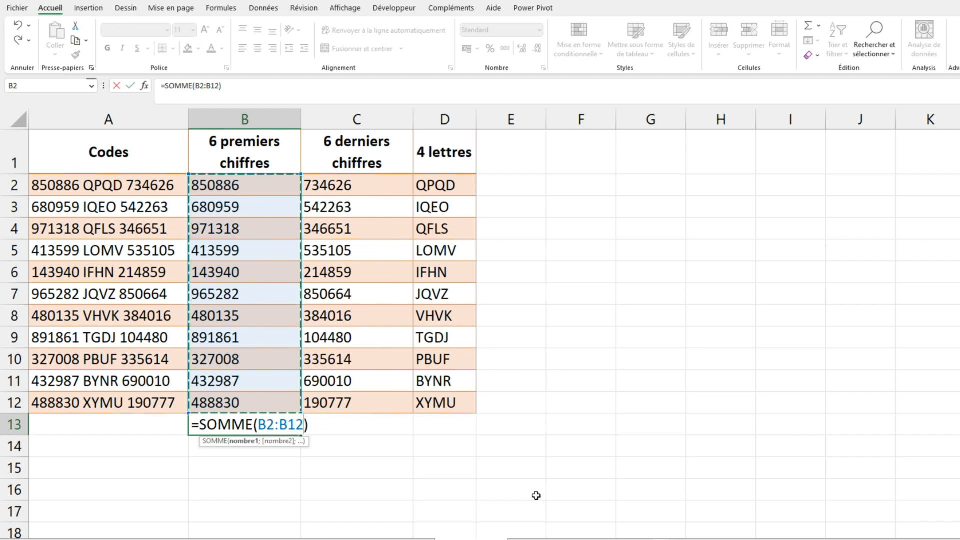
key("Return")
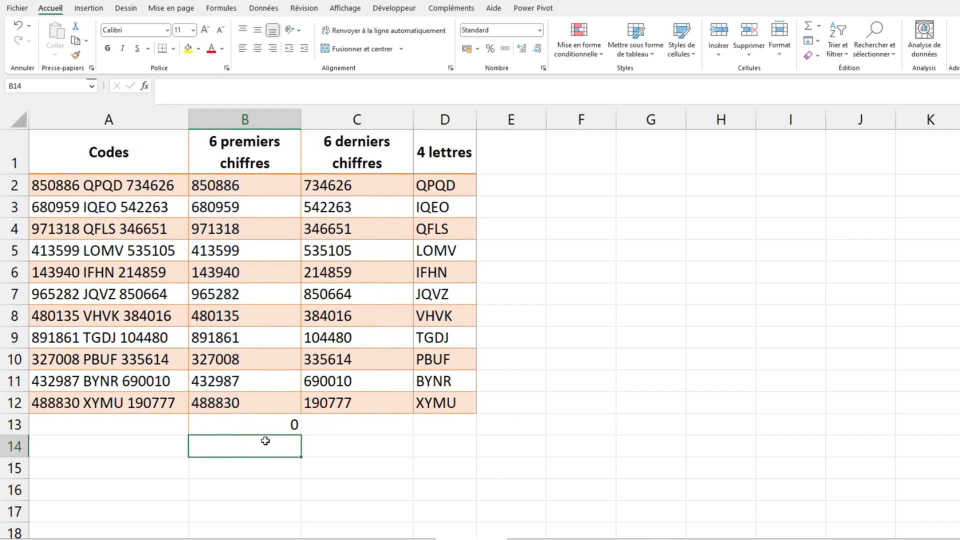
Convert the extracted digits in B2:B12 to numbers by wrapping their formula as =CNUM(GAUCHE(A2;6))
left_click(213, 186)
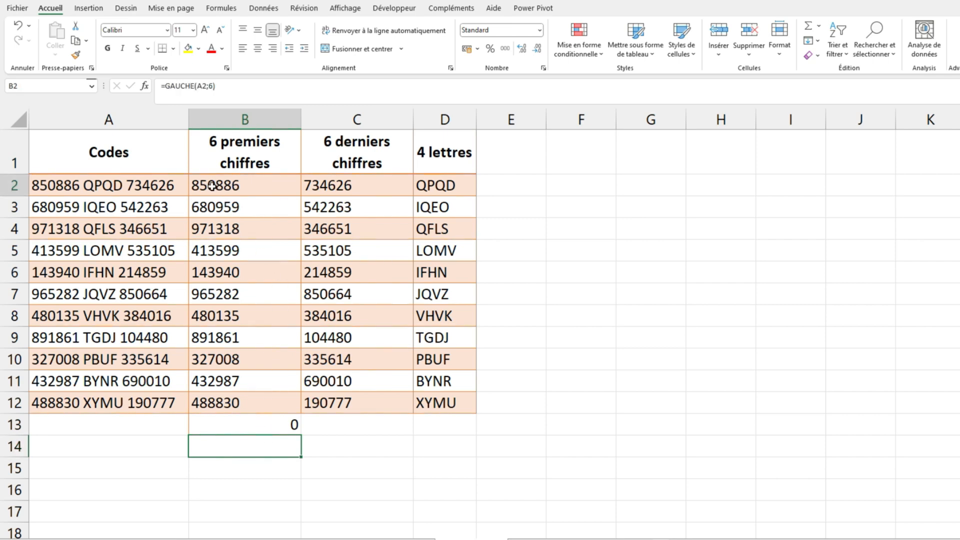
left_click_drag(213, 186, 217, 401)
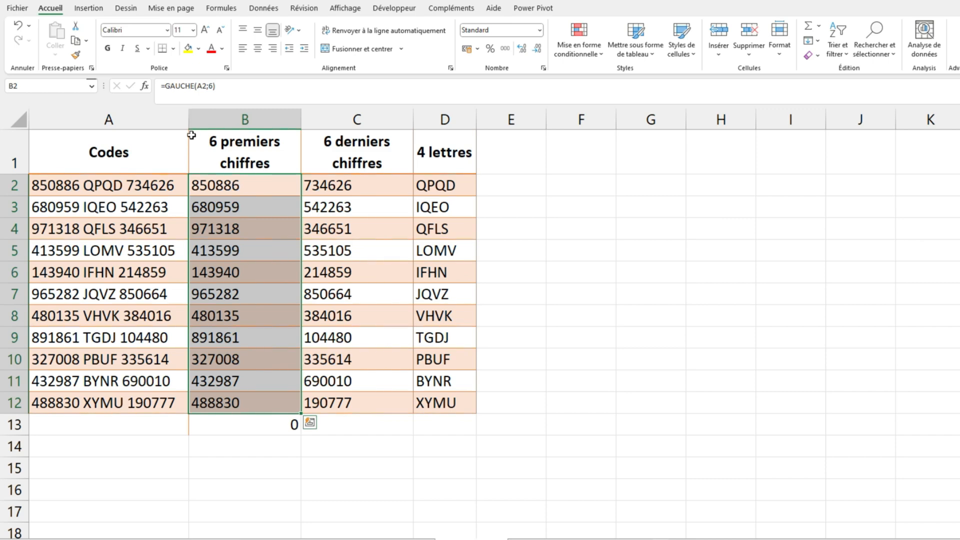
key("F2")
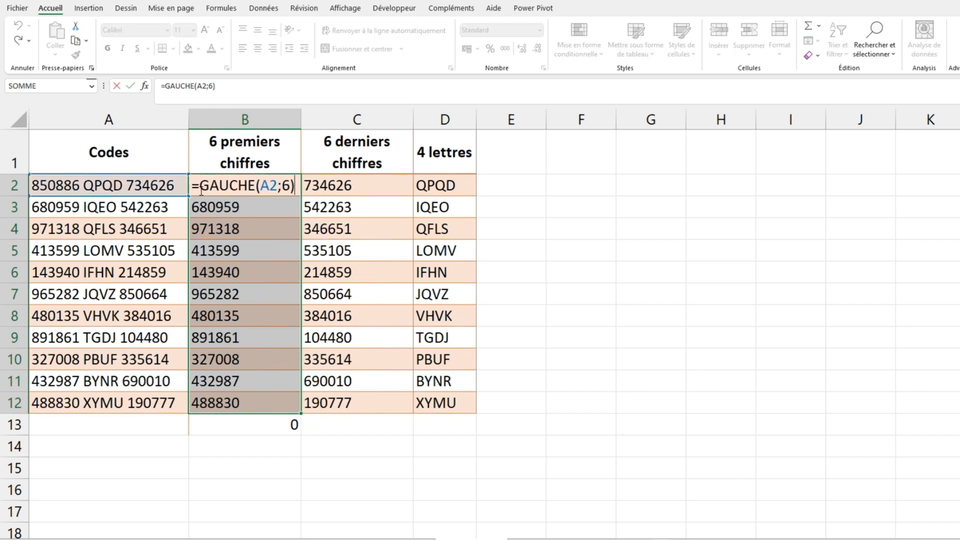
left_click(198, 187)
type("cnum(")
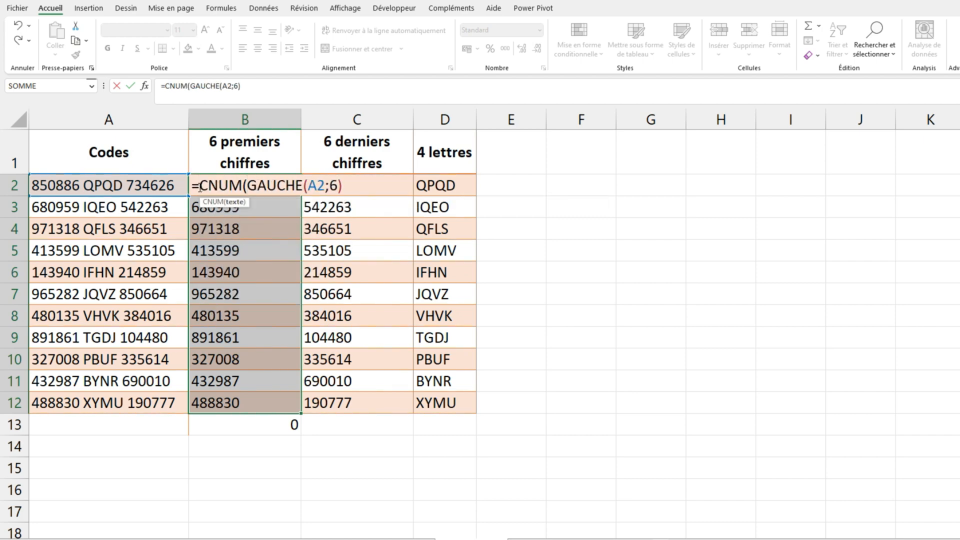
left_click(358, 187)
type(")")
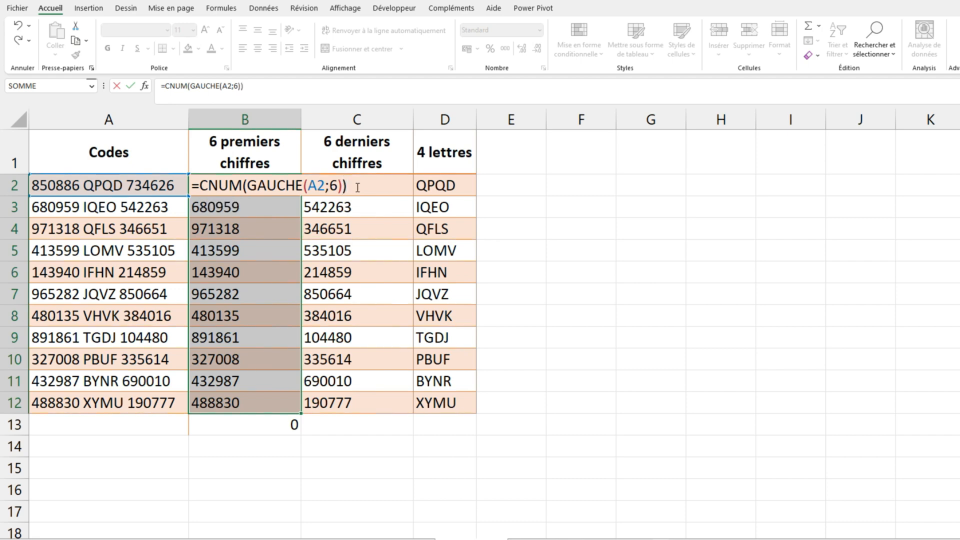
key("ctrl+Return")
left_click(612, 421)
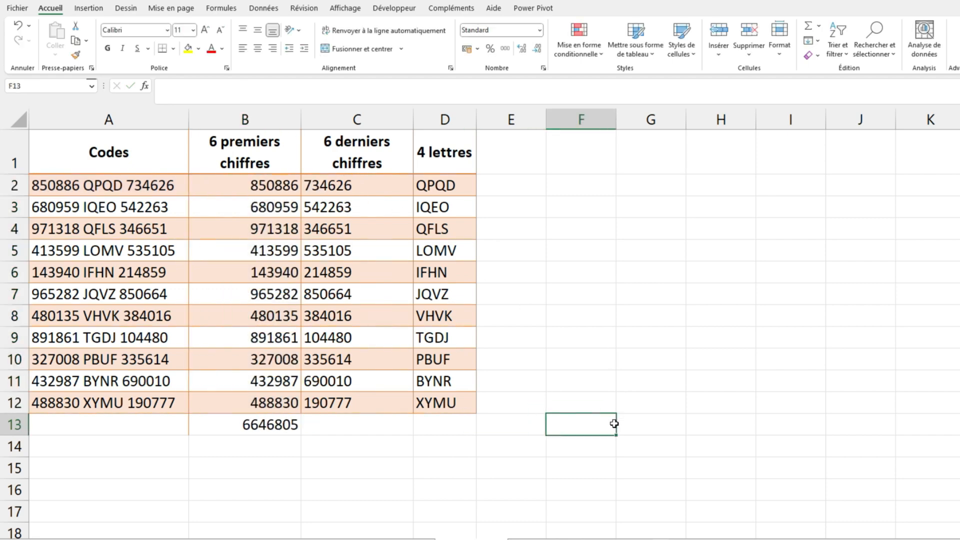
Check the formula that sums the 6 premiers chiffres column in B13
double_click(272, 425)
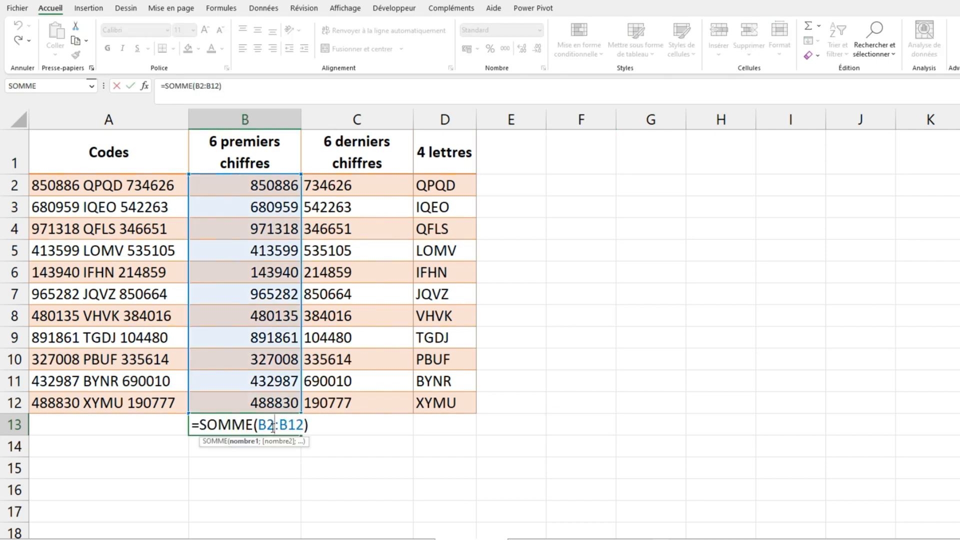
key("Return")
left_click(510, 487)
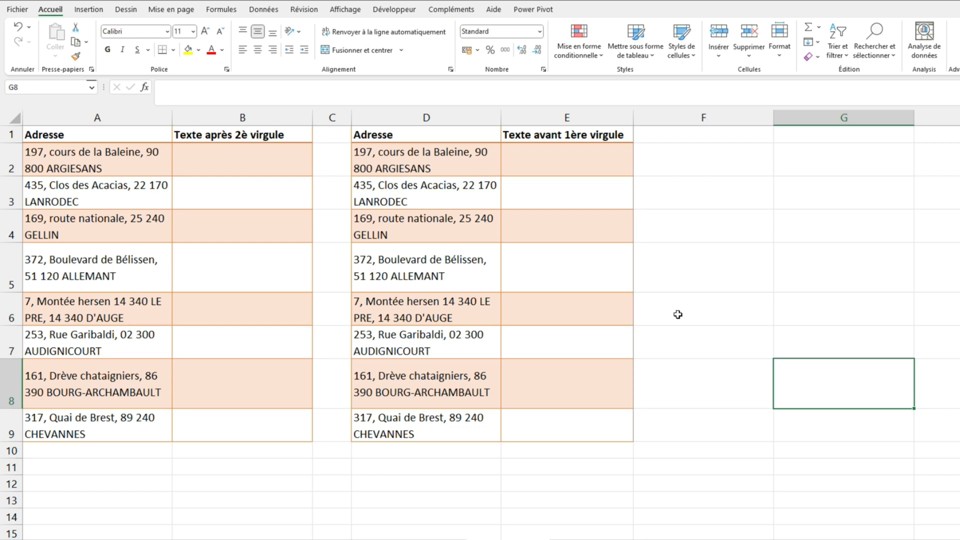
Extract the text after each address's second comma by filling B2:B9 with =TEXTE.APRES(A2;", ";2)
left_click_drag(241, 151, 256, 423)
type("=te")
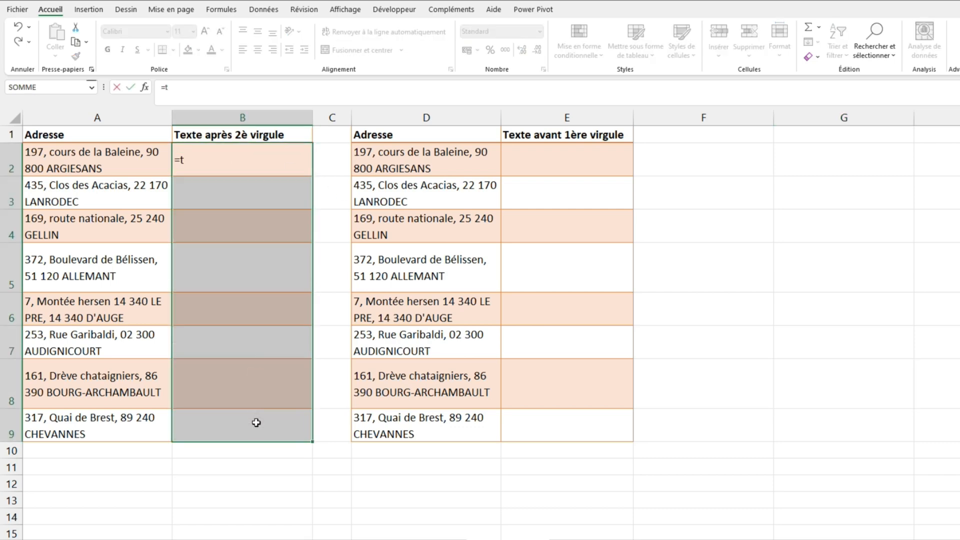
key("Down")
key("Down")
key("Down")
key("Down")
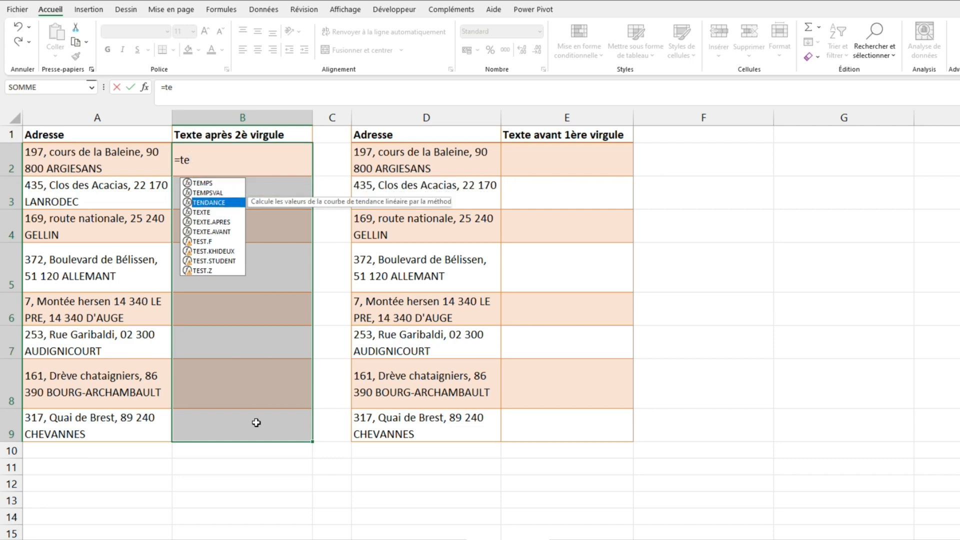
key("Tab")
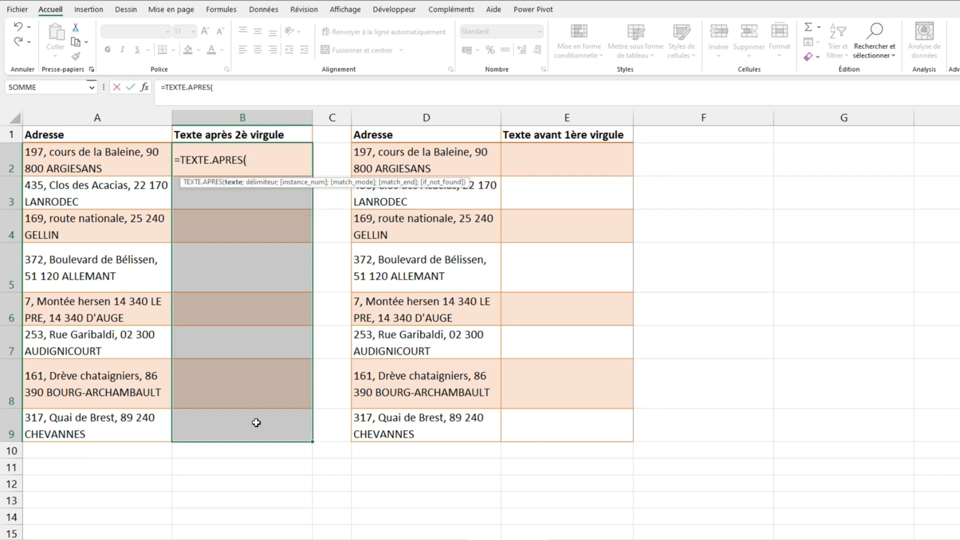
left_click(100, 161)
type(";")
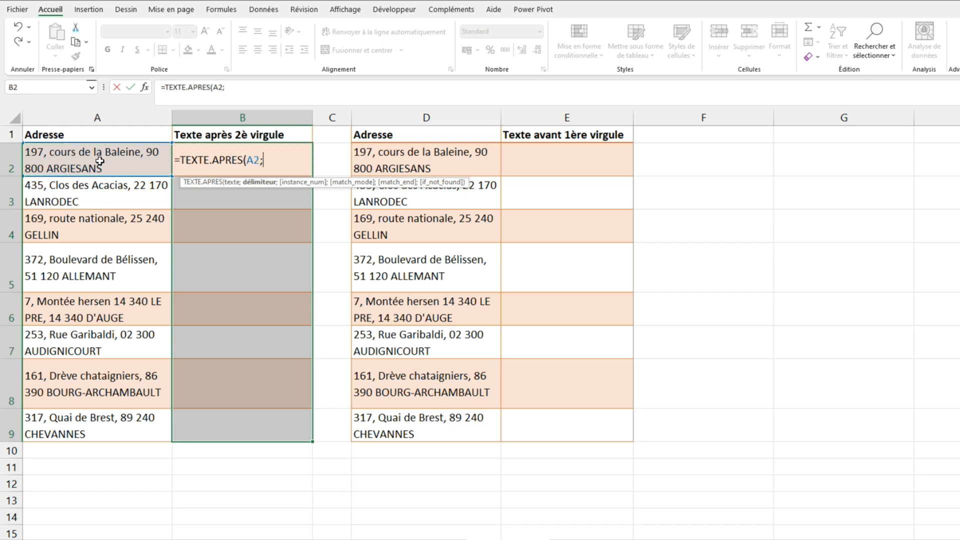
type("\", \";")
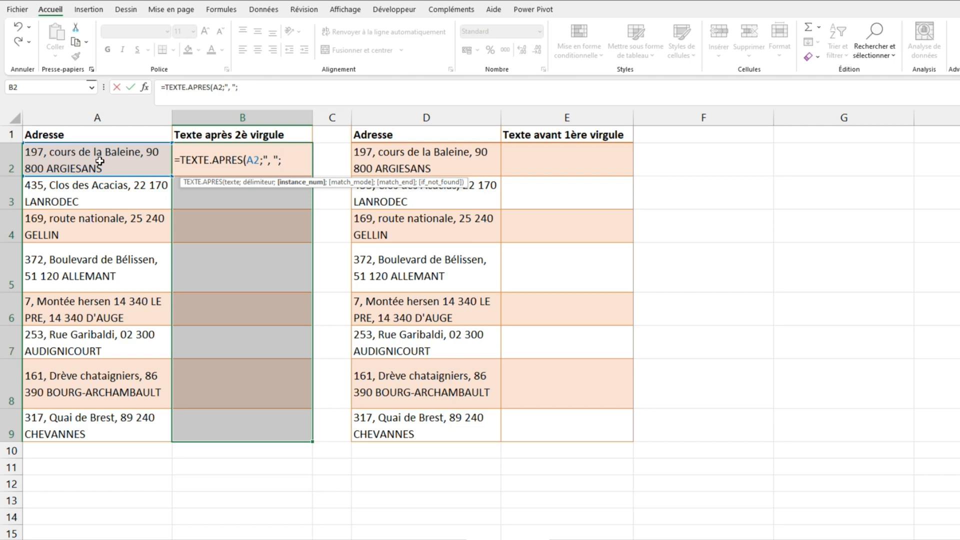
type("2)")
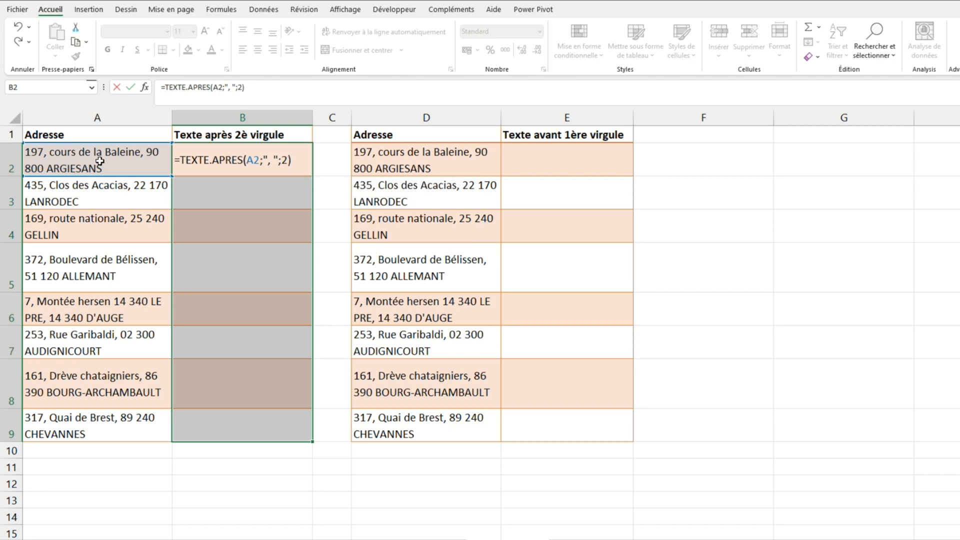
key("ctrl+Return")
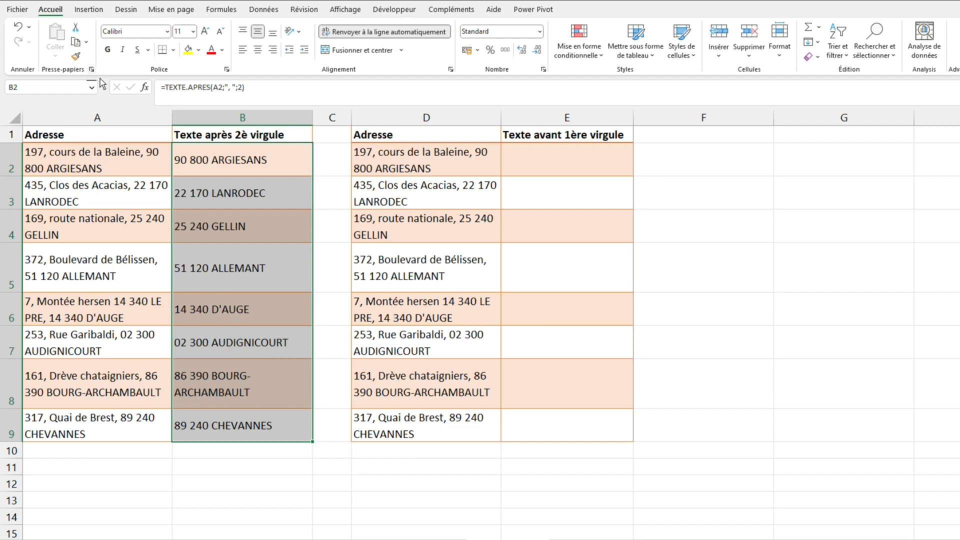
key("Down")
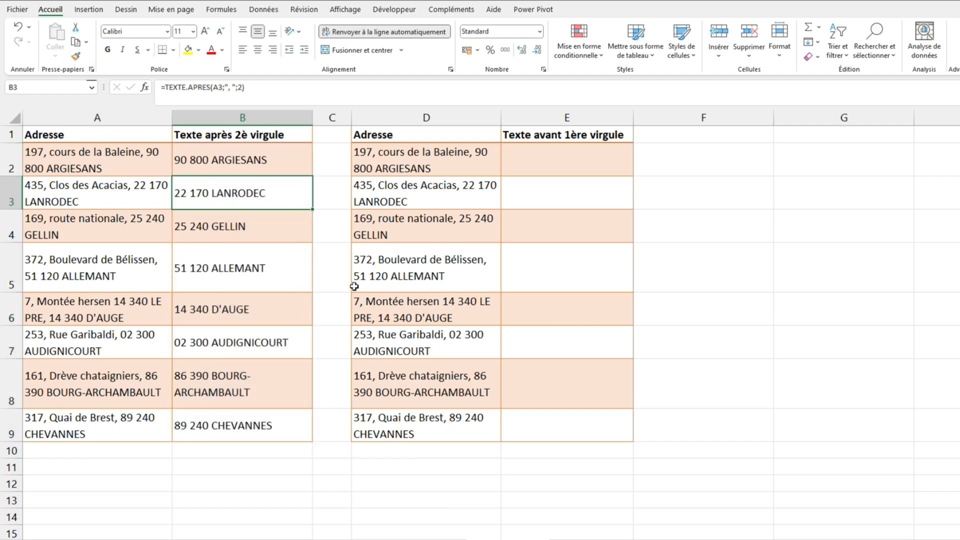
Extract the text before each address's first comma by filling E2:E9 with =TEXTE.AVANT(D2;",")
left_click_drag(561, 155, 585, 428)
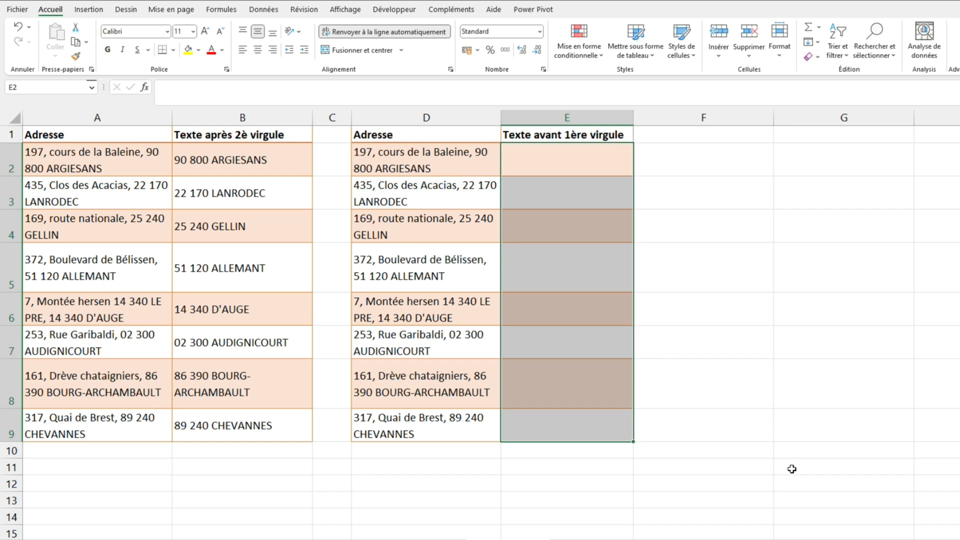
type("=")
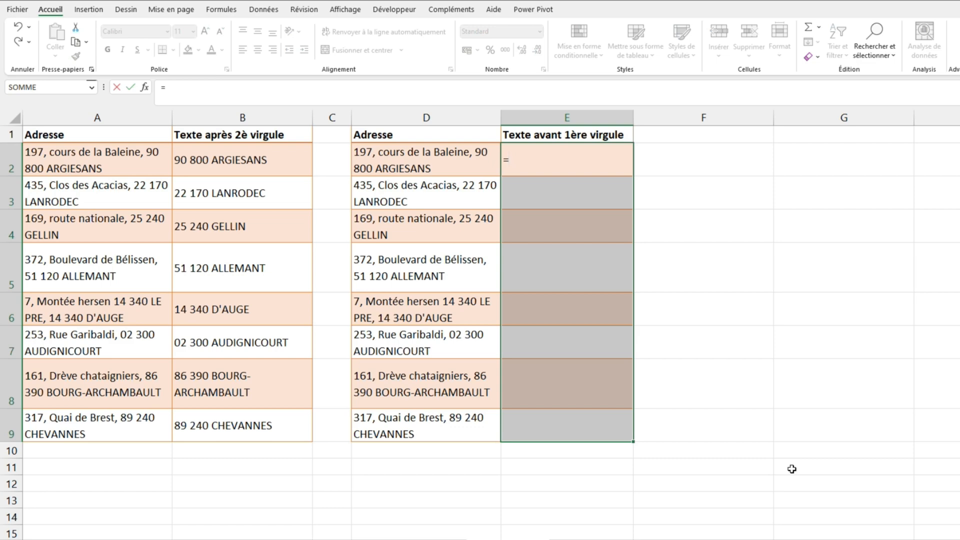
type("tex")
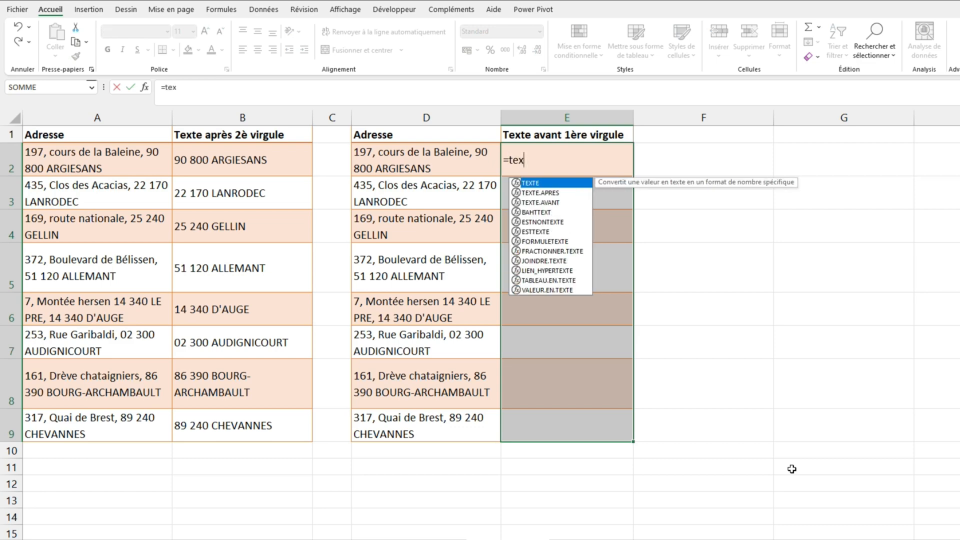
key("Down")
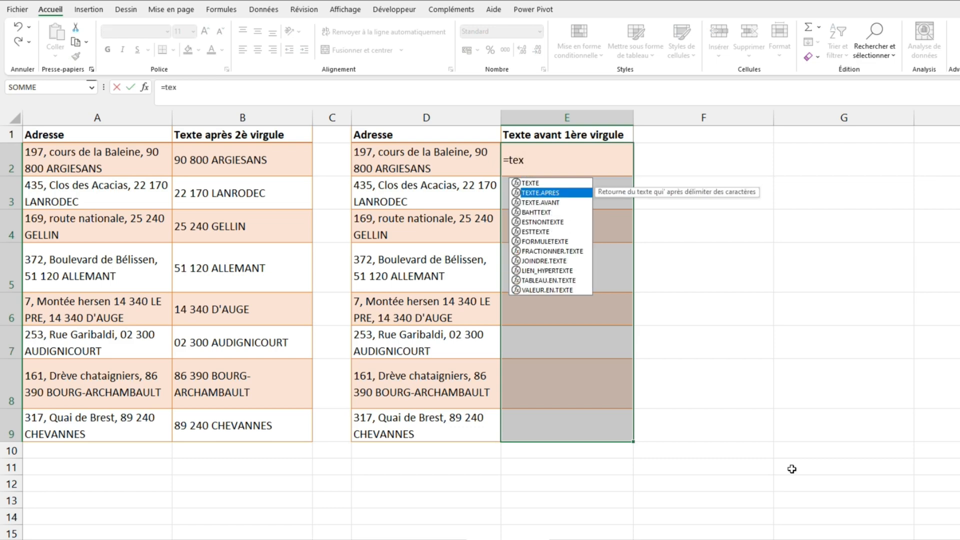
key("Down")
key("Tab")
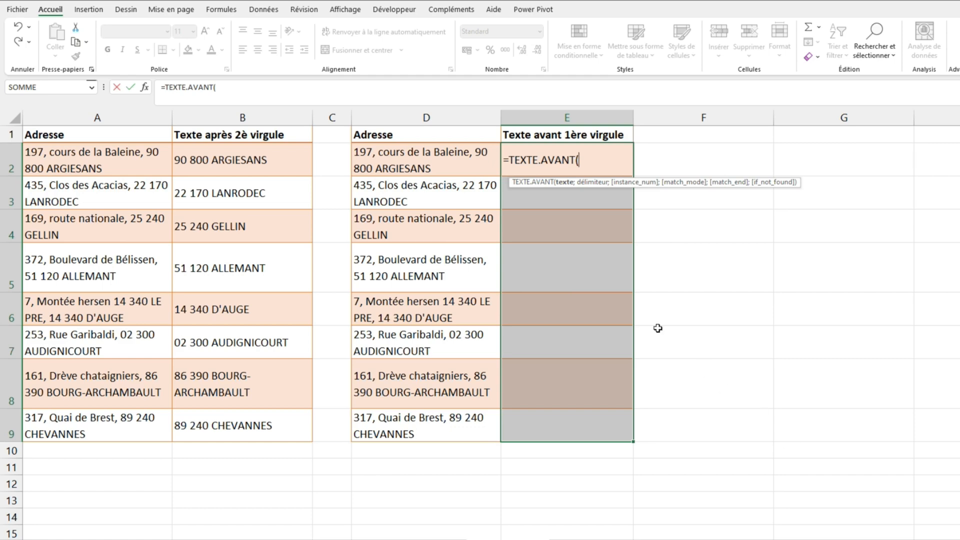
left_click(433, 165)
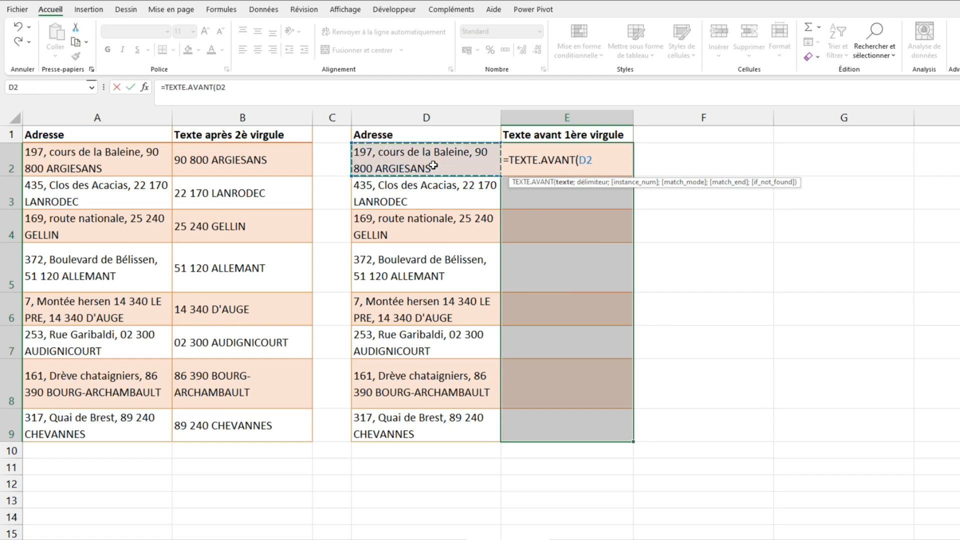
type(";\",\"")
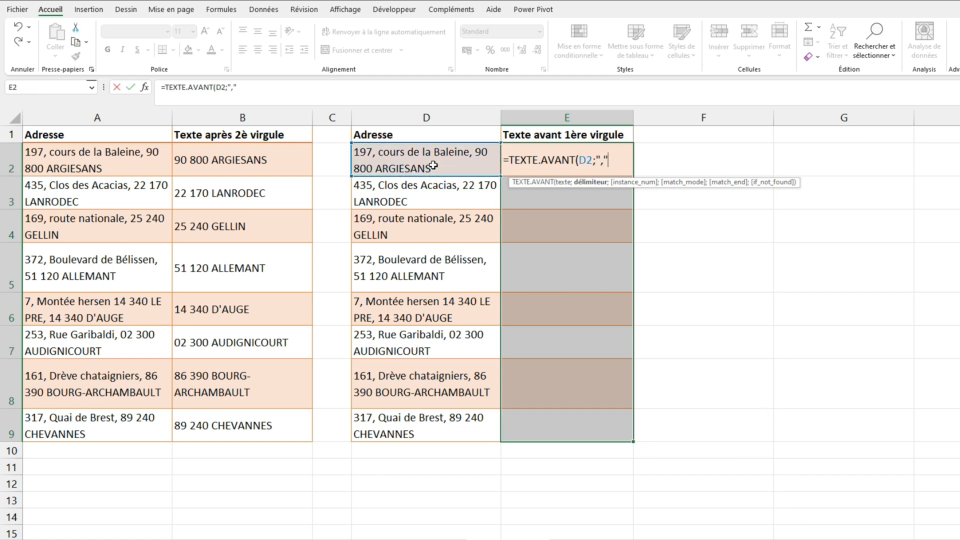
type(")")
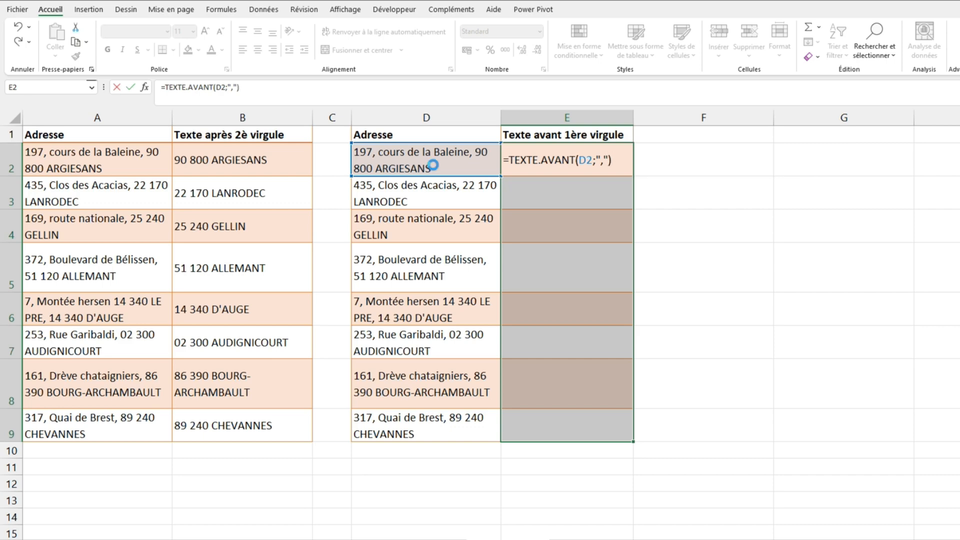
key("ctrl+Return")
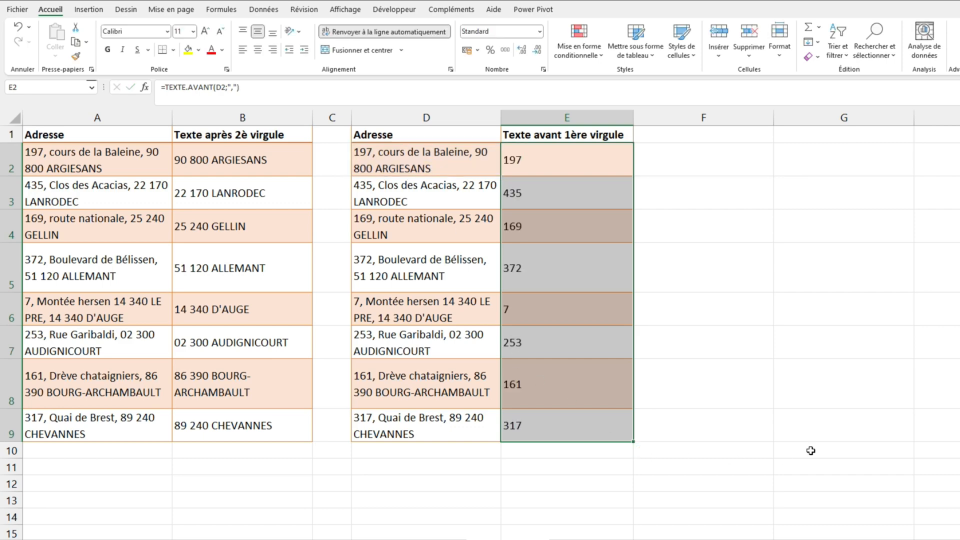
left_click(760, 377)
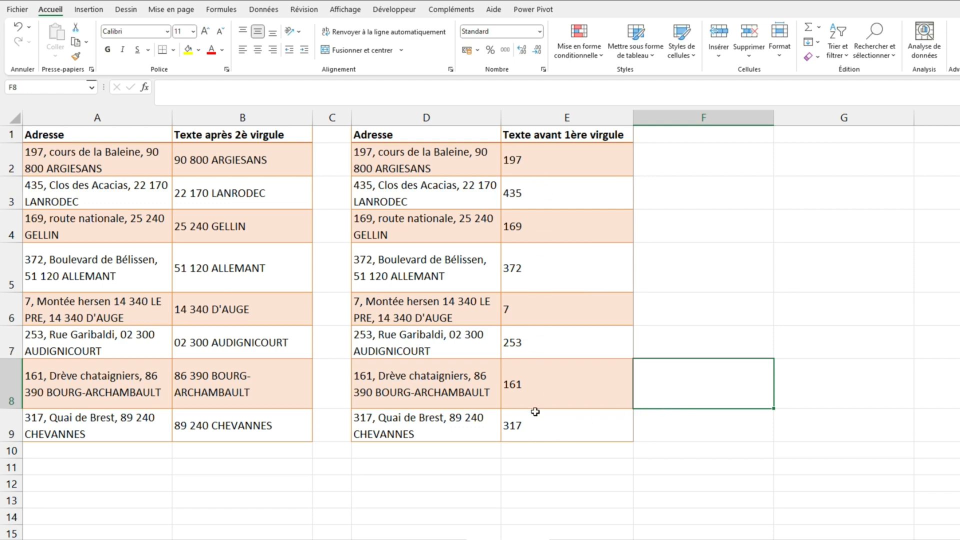
left_click(502, 494)
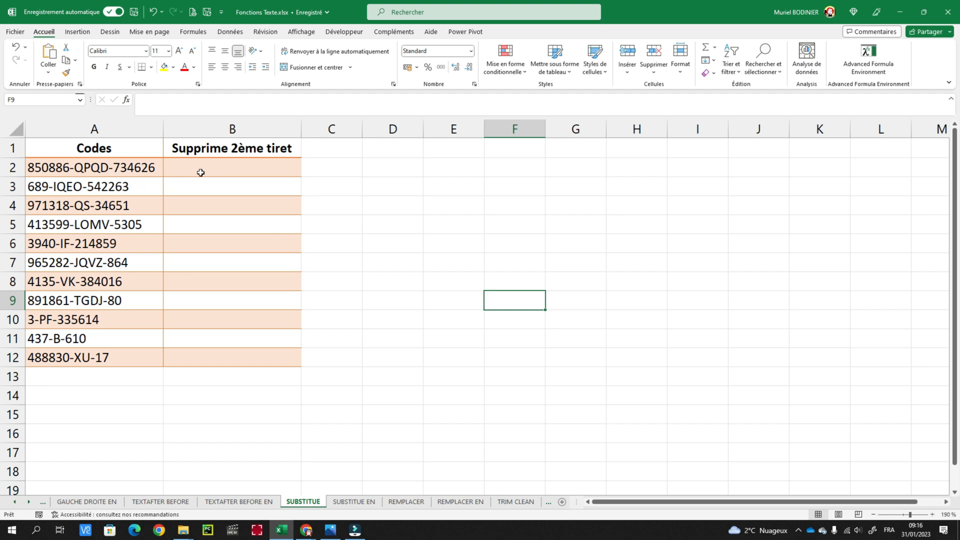
Remove the second hyphen from each code by filling B2:B12 with =SUBSTITUE(A2;"-";"";2)
left_click_drag(221, 167, 223, 353)
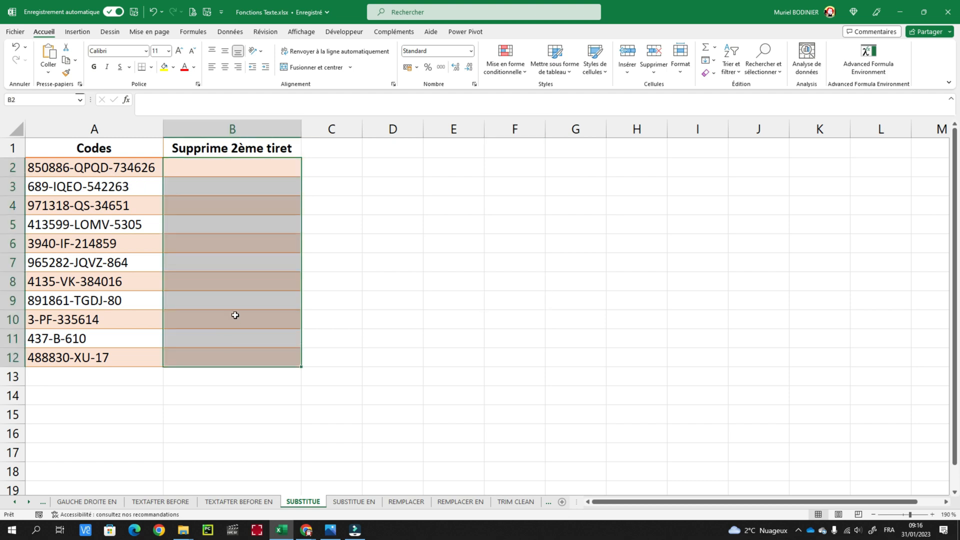
key("F2")
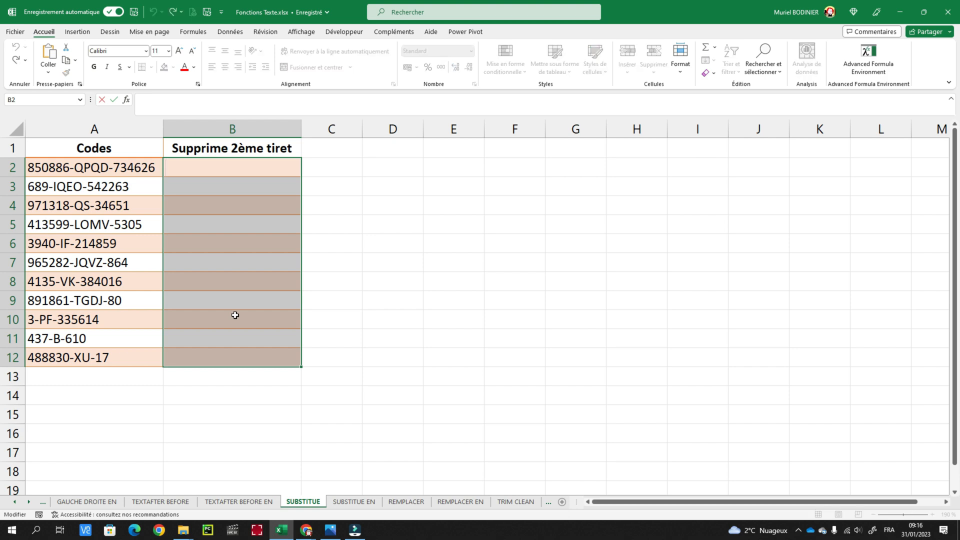
type("=")
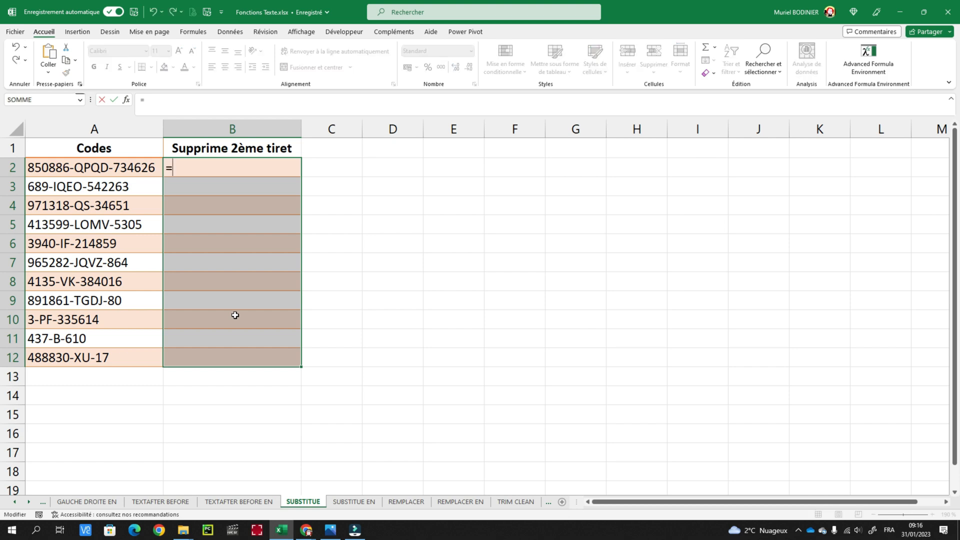
type("sub")
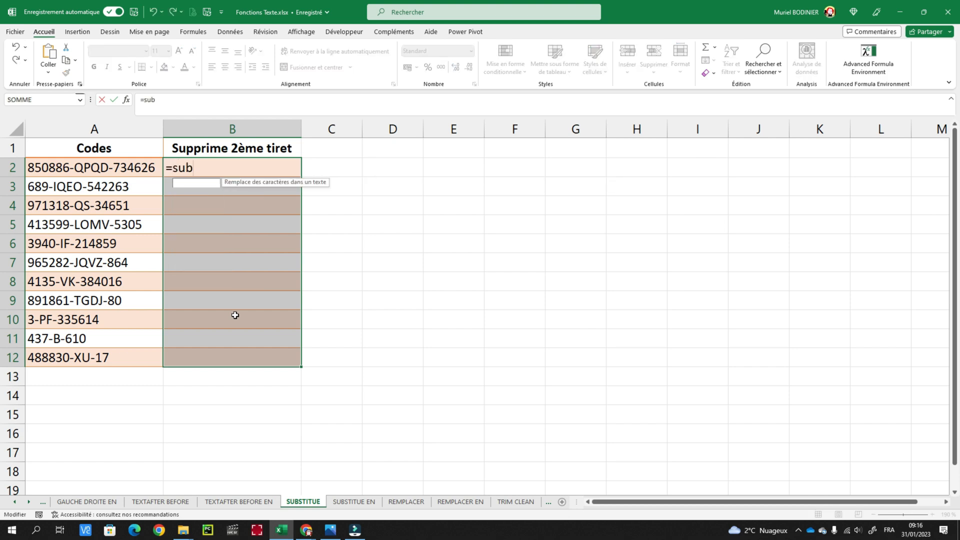
key("Tab")
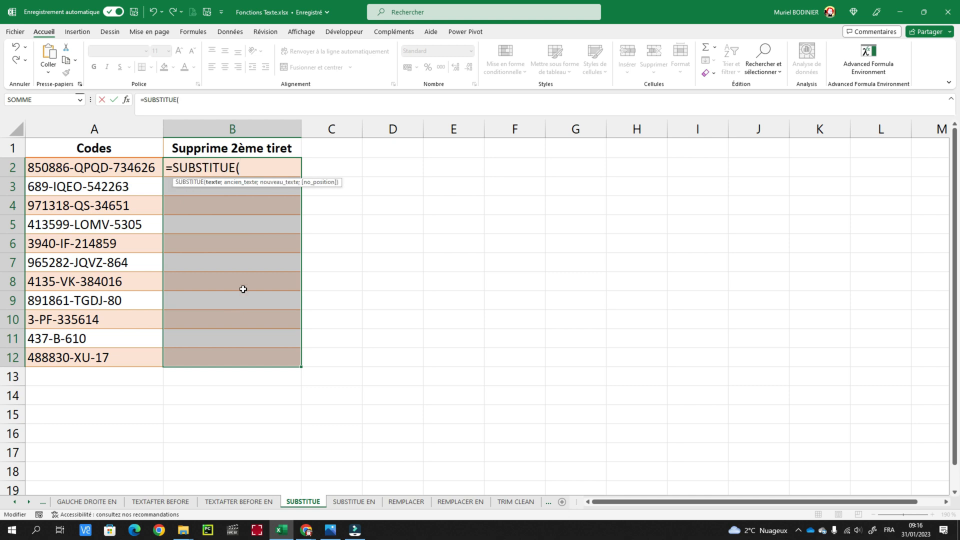
left_click(99, 172)
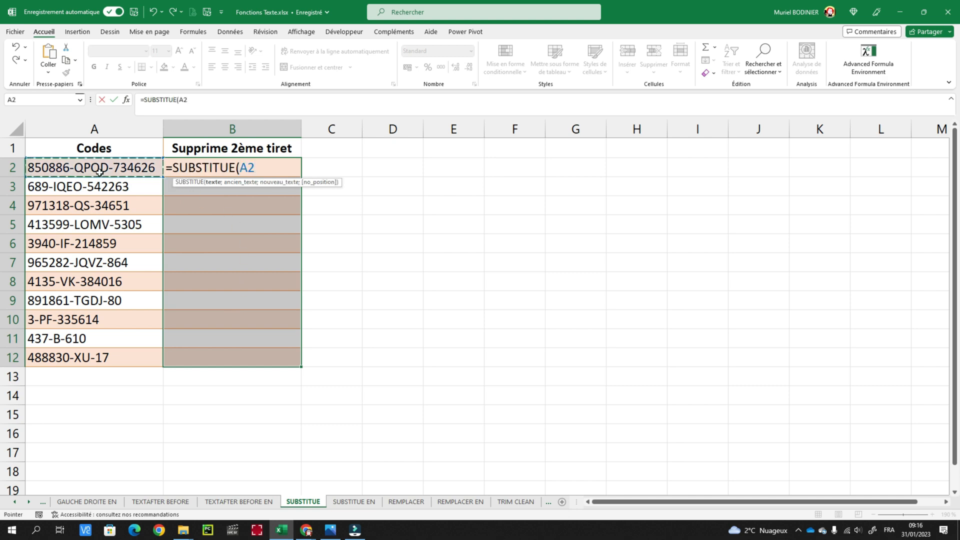
type(";")
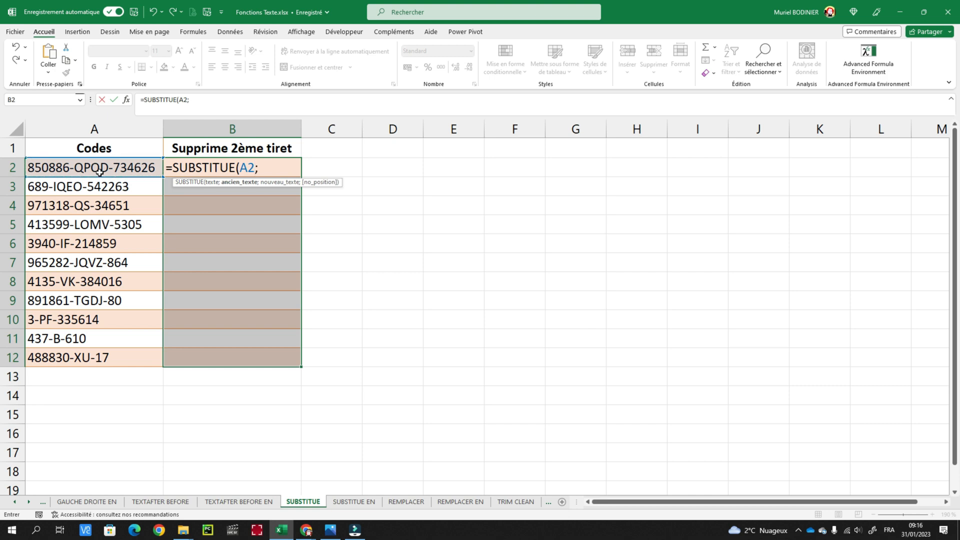
type("\"-\";\"\";2")
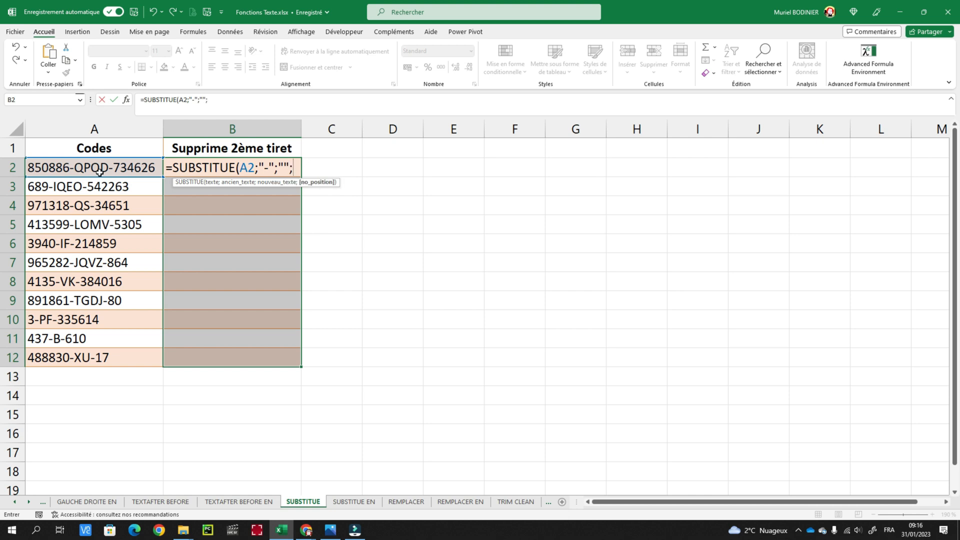
type(")")
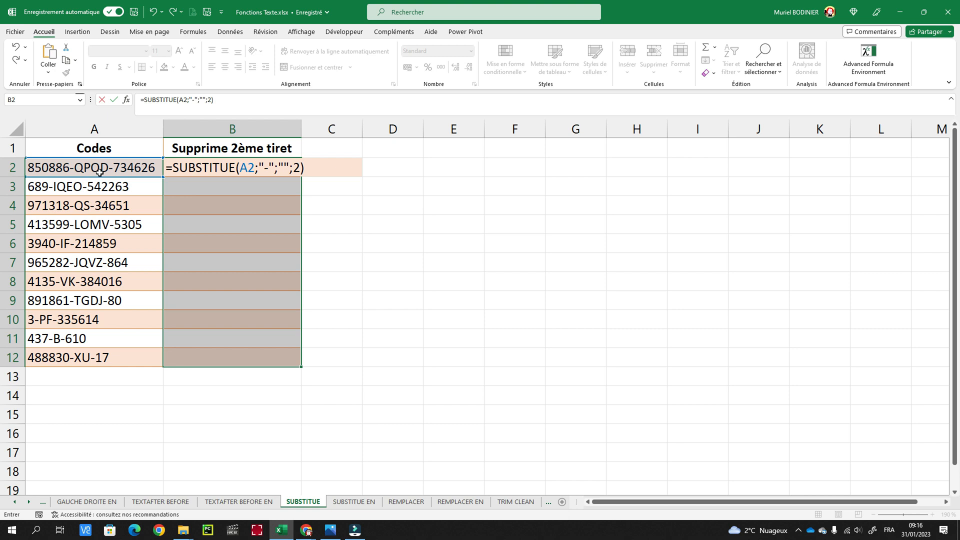
key("ctrl+Return")
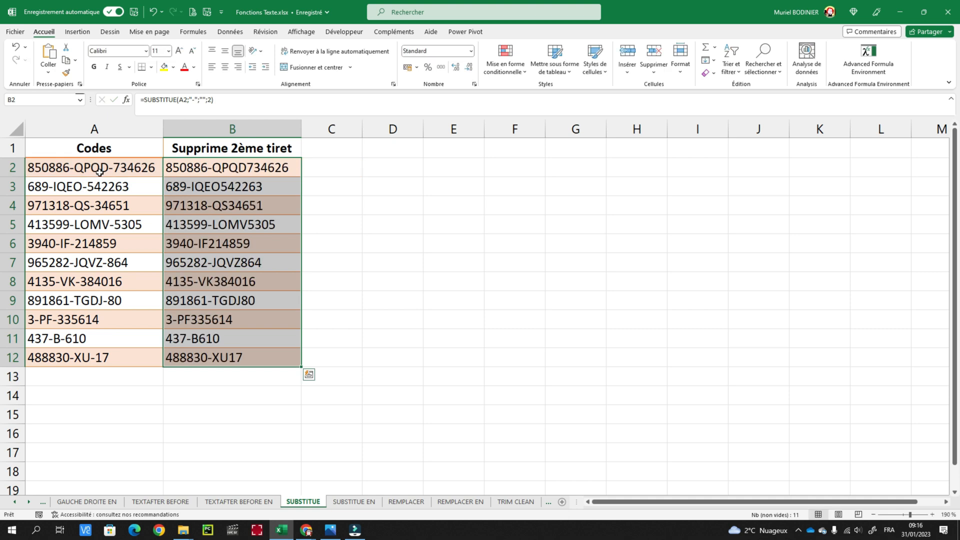
left_click(476, 274)
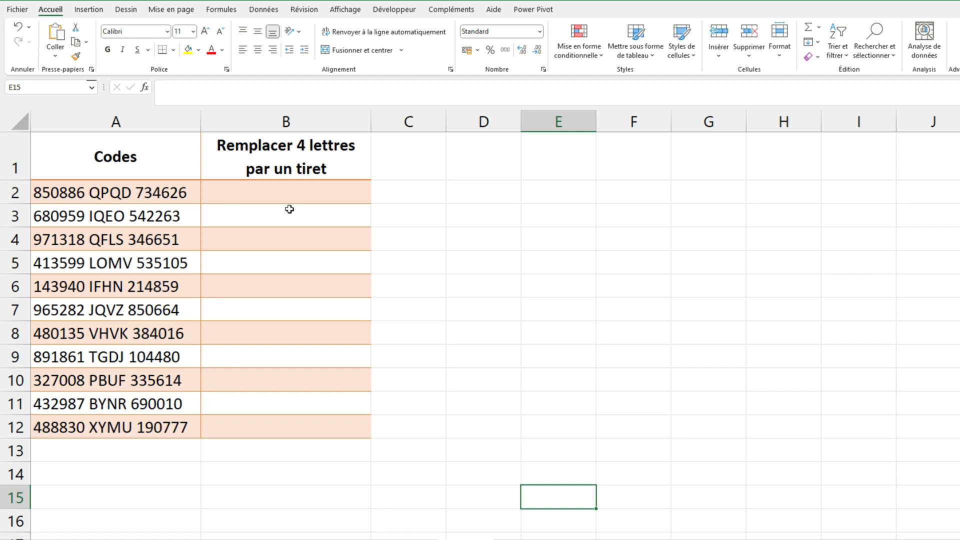
Replace the four letters in each code with a hyphen by filling B2:B12 with =REMPLACER(A2;8;4;"-")
left_click_drag(290, 195, 317, 431)
type("=re")
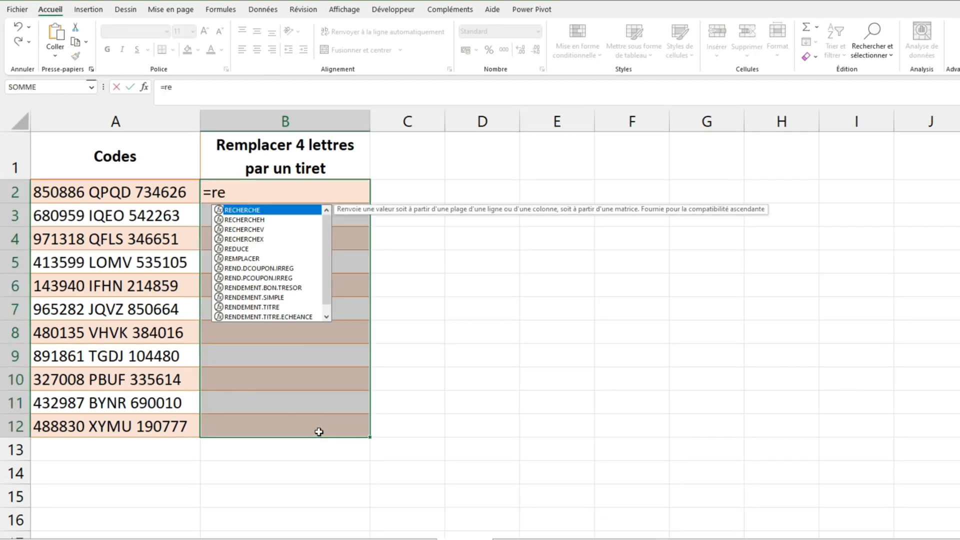
type("m")
key("Tab")
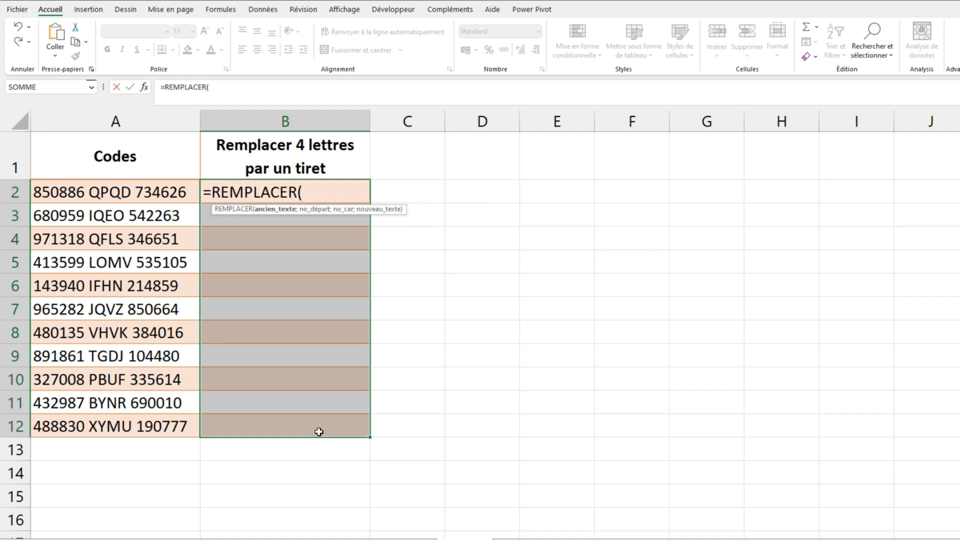
key("Left")
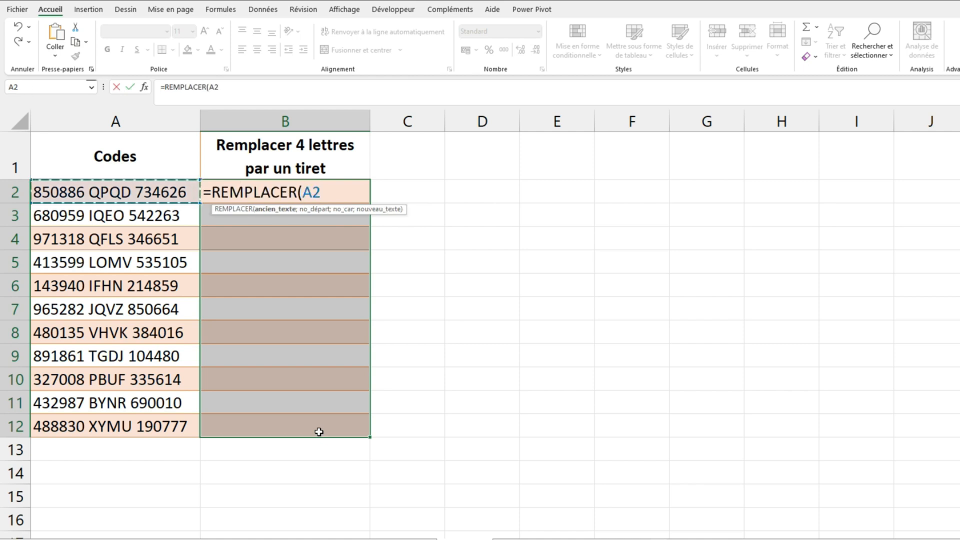
type(";")
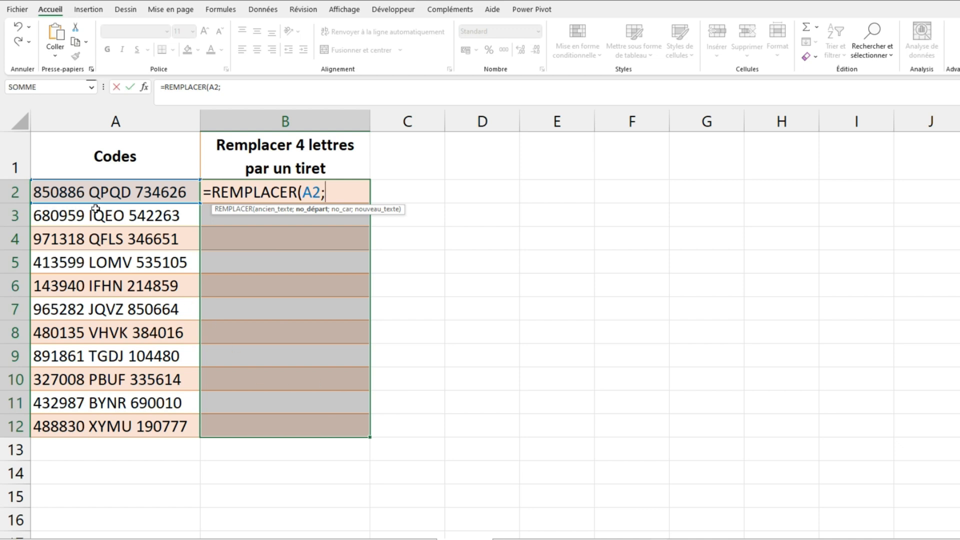
type("8;")
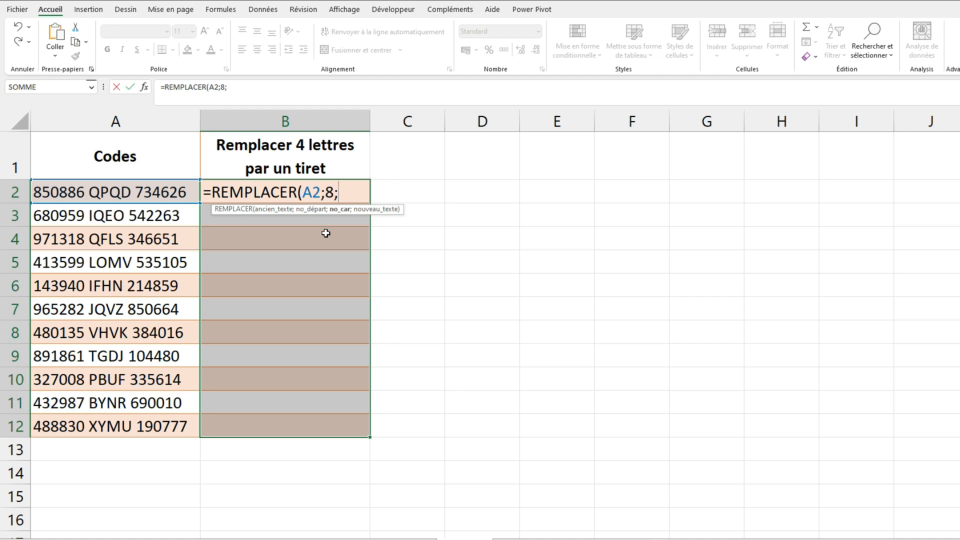
type("4;\"-\"")
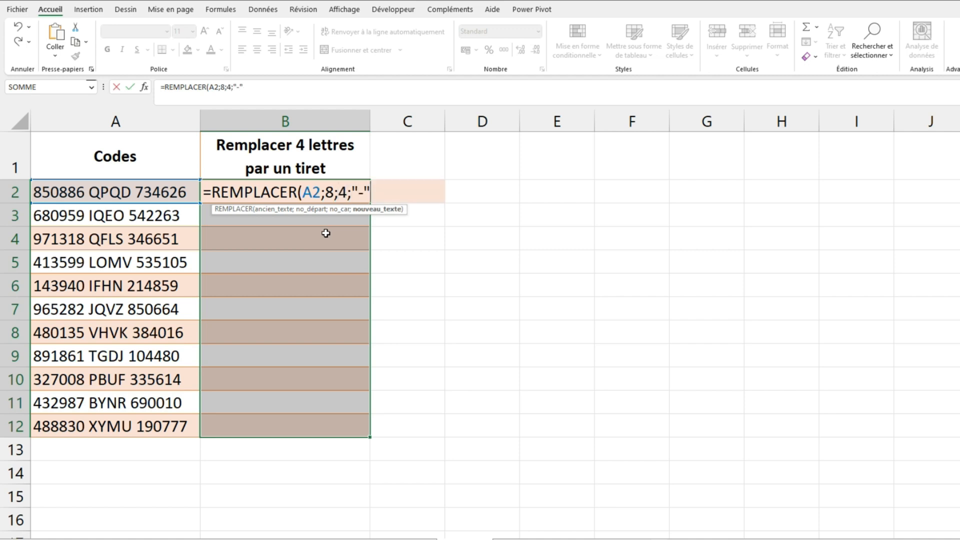
type(")")
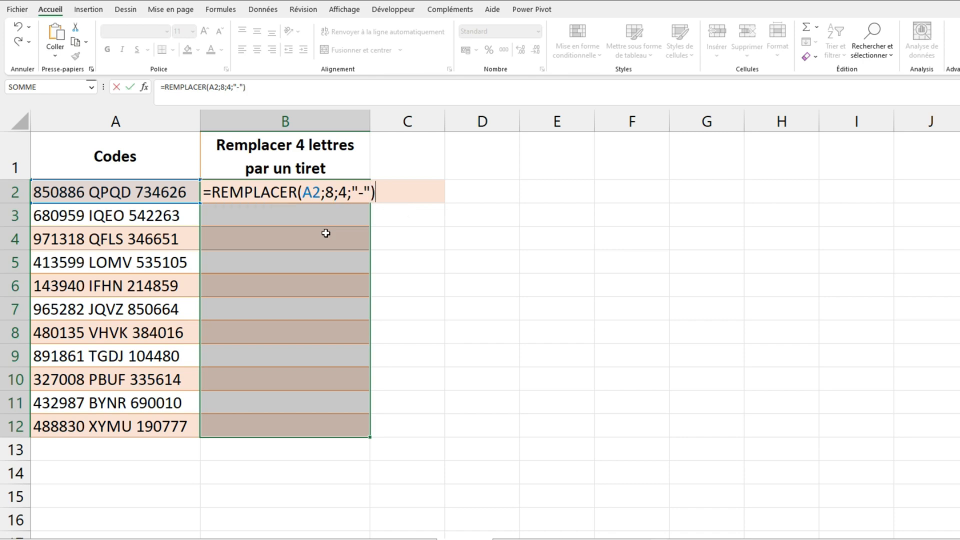
key("ctrl+Return")
Change the REMPLACER formula in B2:B12 to start at character 7 and replace 6 characters
key("F2")
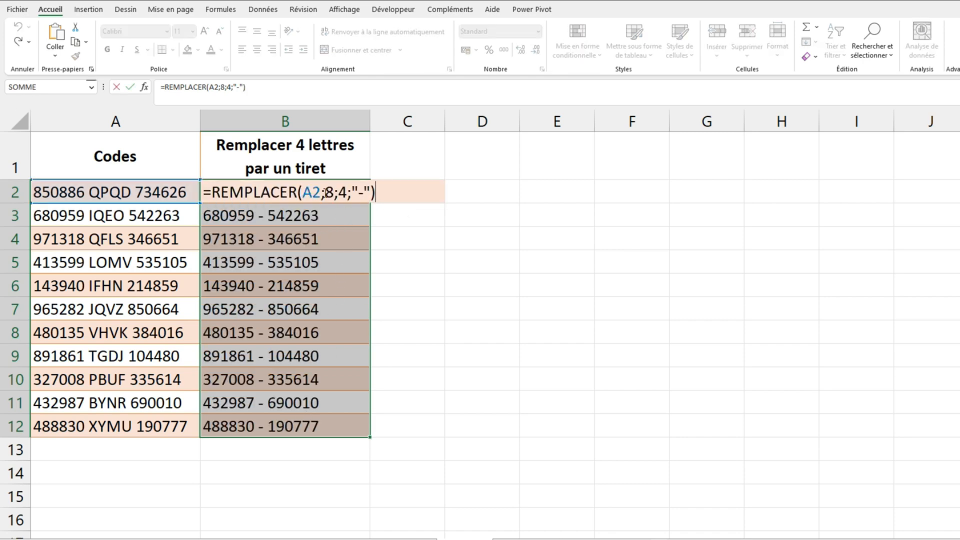
left_click_drag(326, 193, 334, 193)
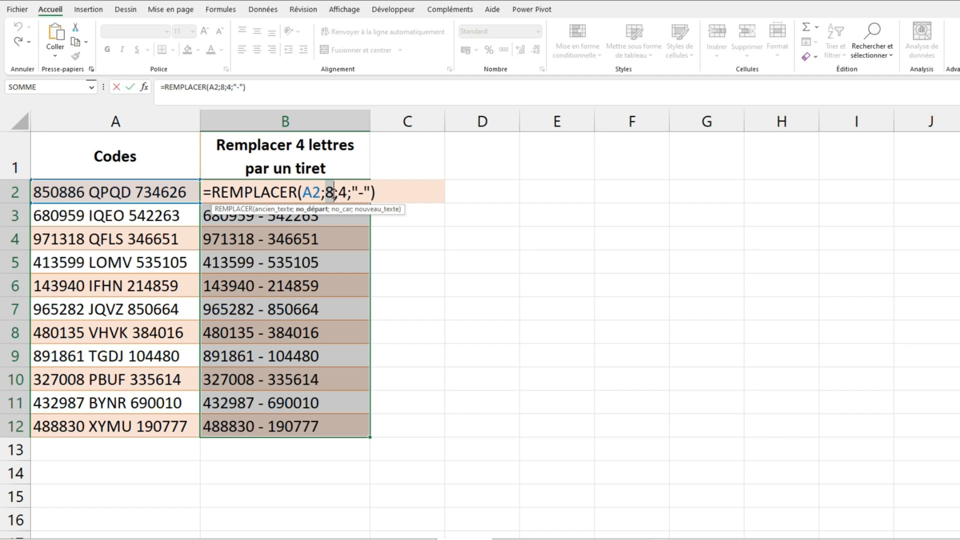
type("7")
double_click(342, 193)
type("6")
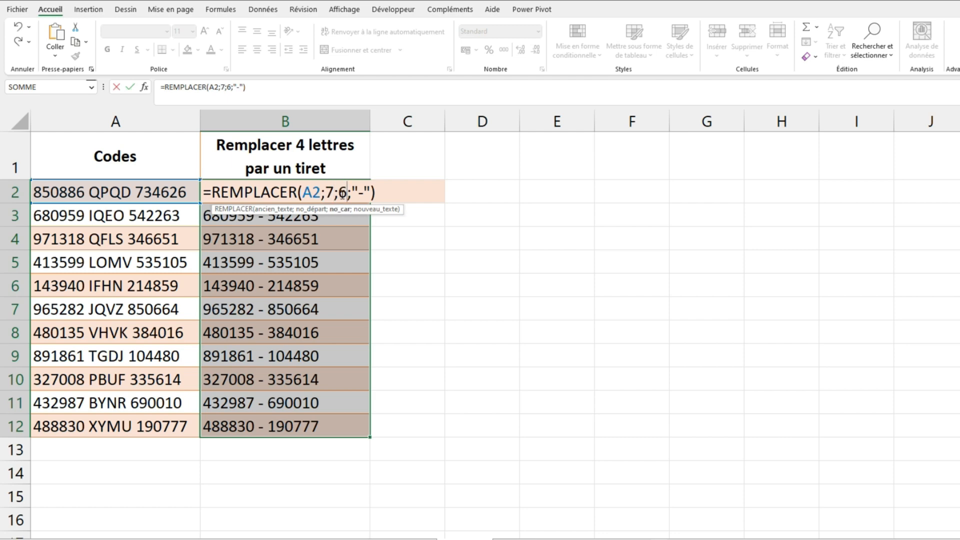
key("ctrl+Return")
left_click(554, 233)
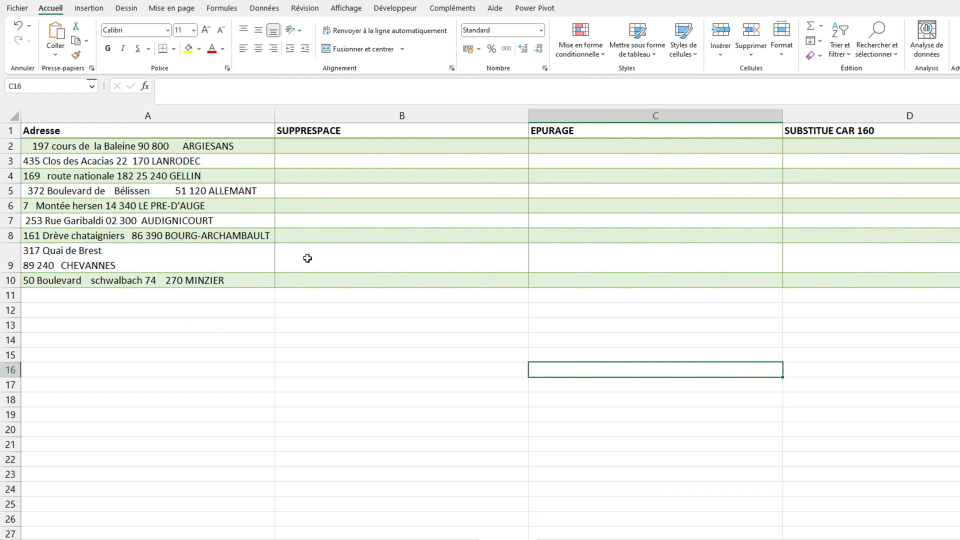
Remove the extra spaces from the addresses by filling B2:B10 with =SUPPRESPACE(A2)
left_click(315, 145)
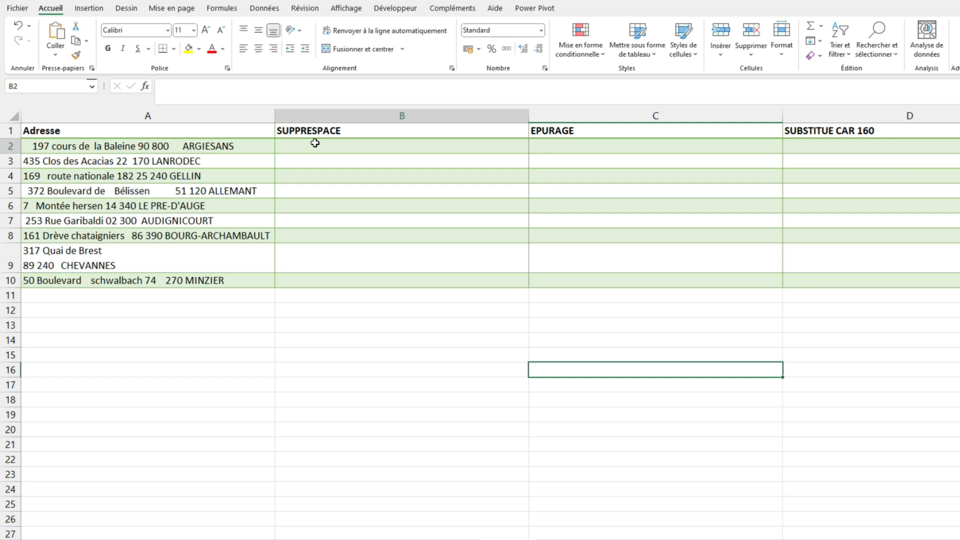
left_click_drag(315, 144, 312, 275)
type("=su")
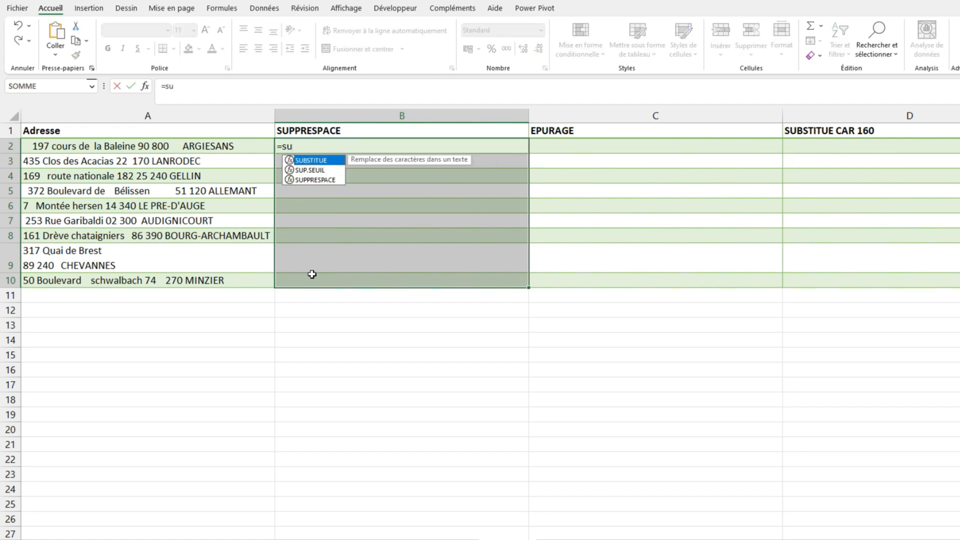
key("Down")
key("Down")
key("Tab")
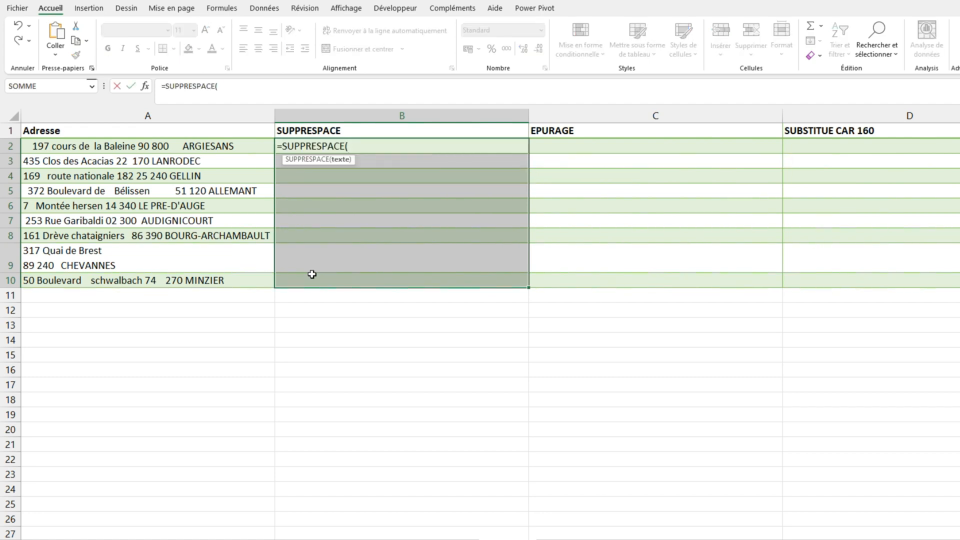
key("Left")
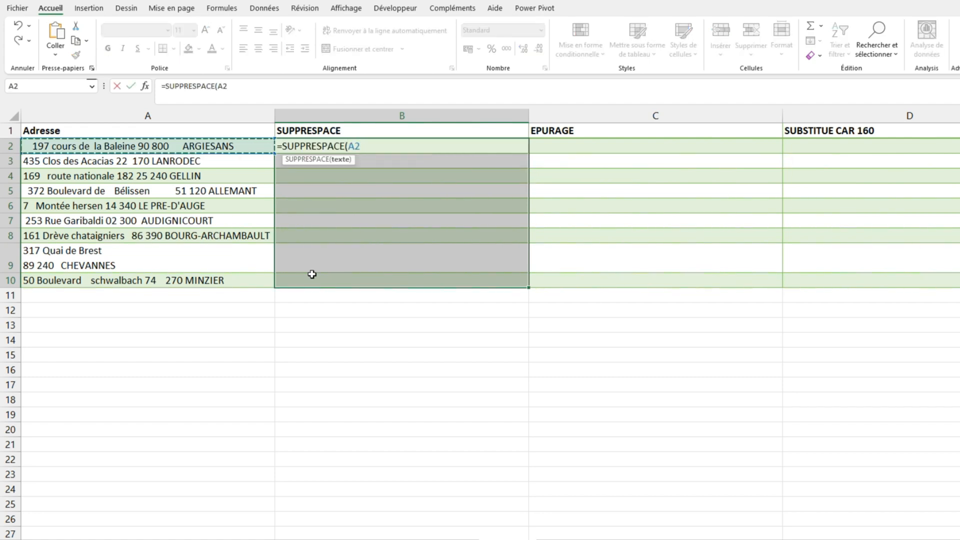
type(")")
key("ctrl+Return")
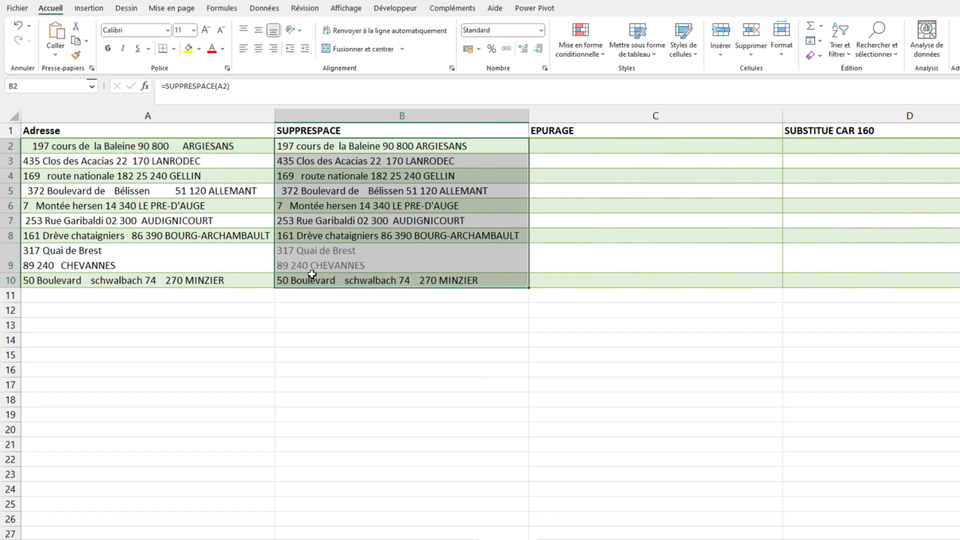
Strip line breaks from the SUPPRESPACE column's addresses by filling C2:C10 with =EPURAGE(B2)
left_click(536, 146)
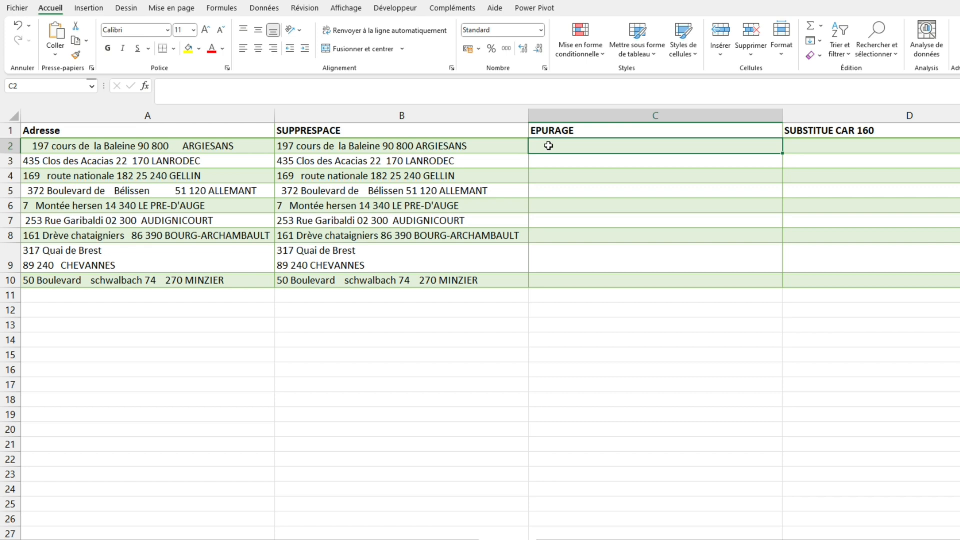
left_click_drag(548, 145, 571, 279)
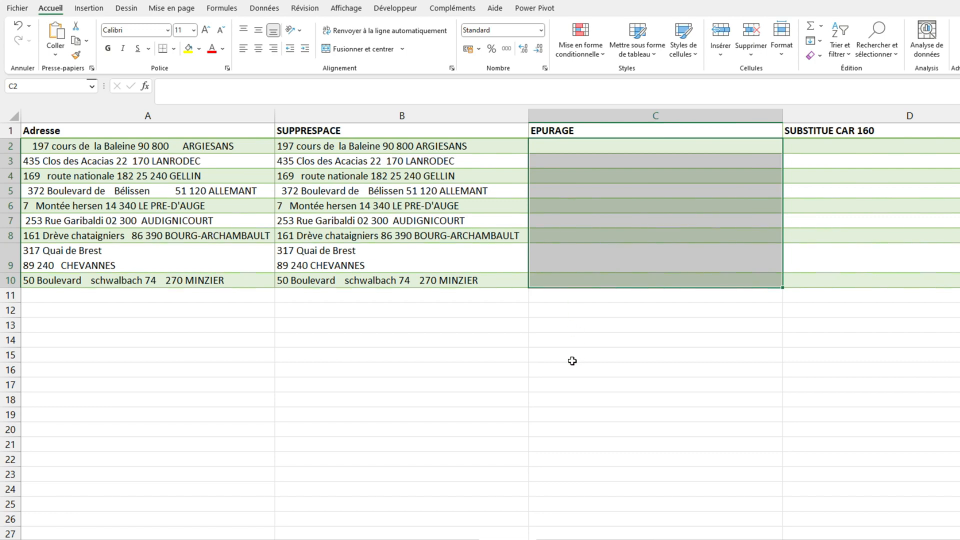
type("=epu")
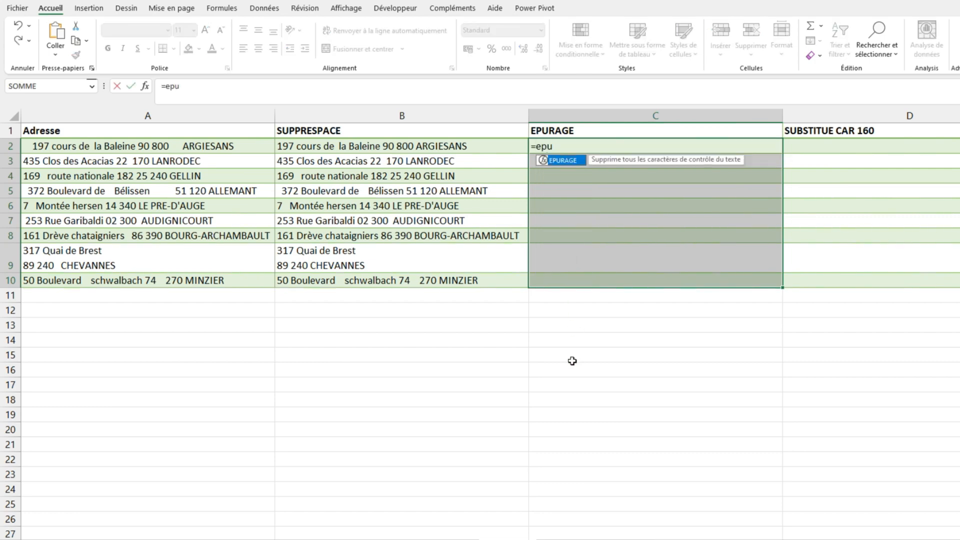
key("Tab")
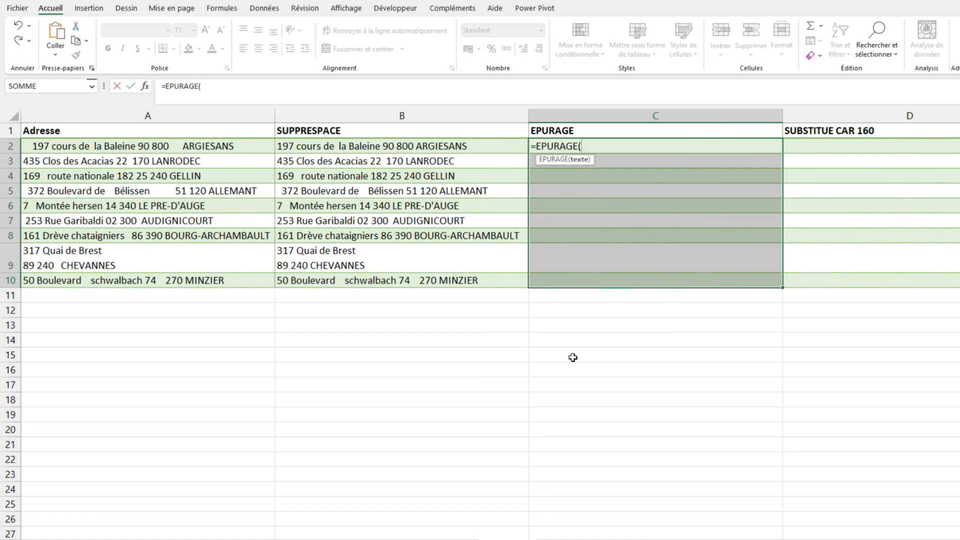
left_click(423, 145)
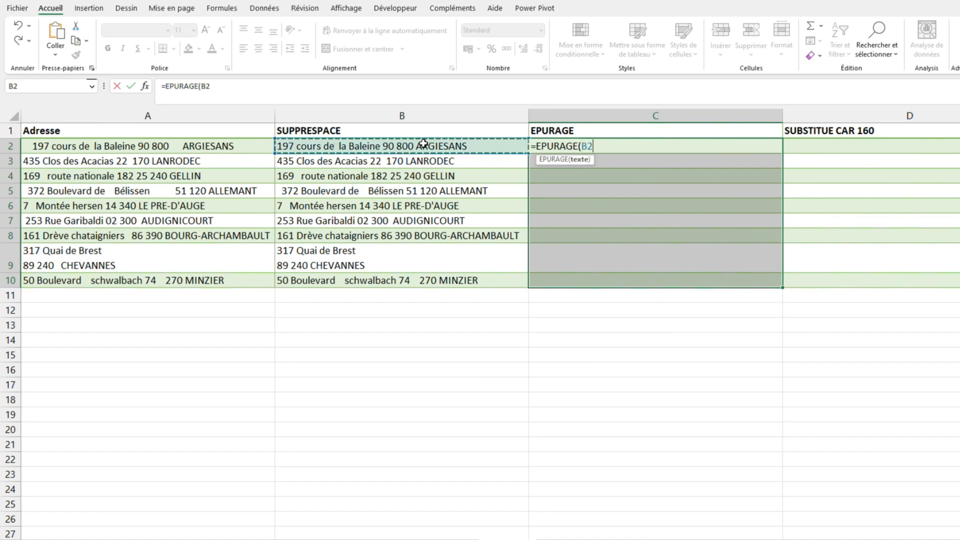
type(")")
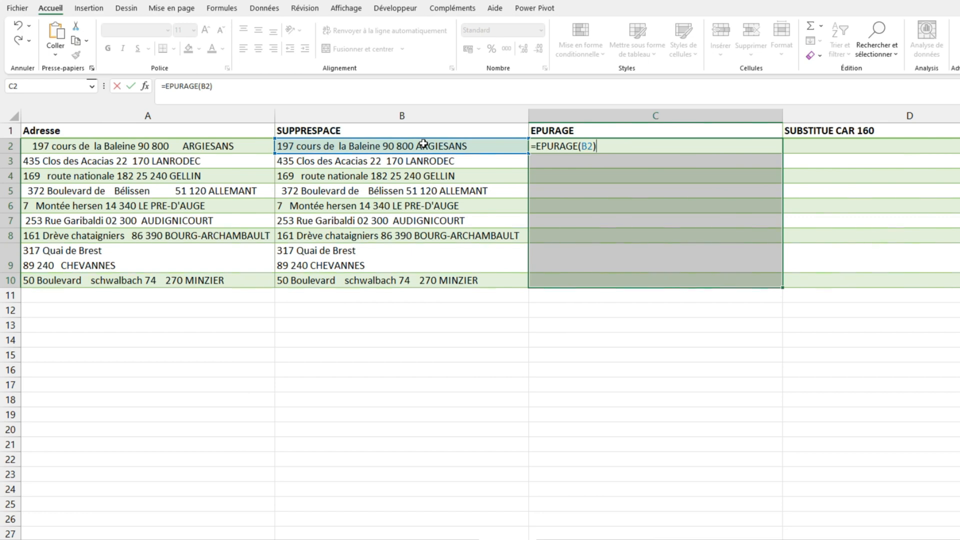
key("ctrl+Return")
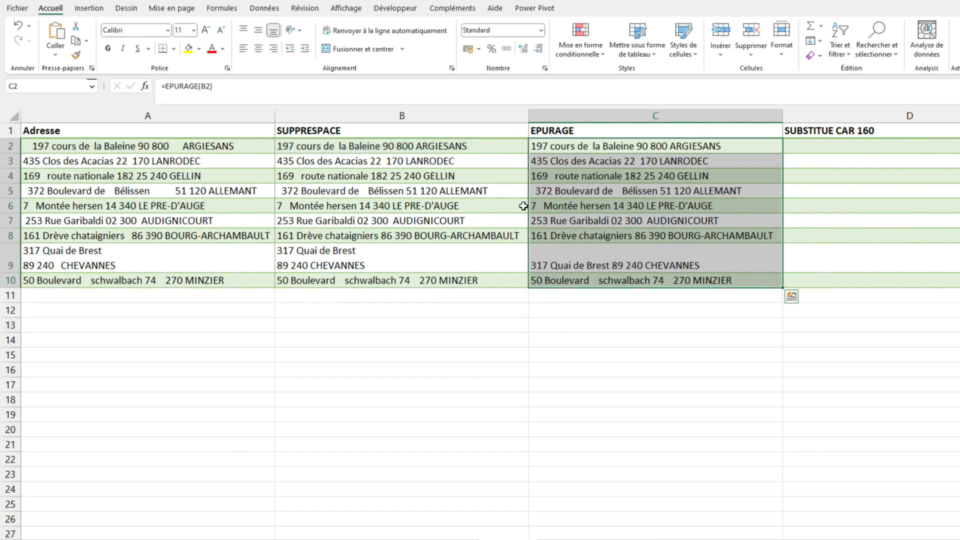
Replace non-breaking spaces with ordinary spaces by filling D2:D10 with =SUBSTITUE(C2;CAR(160);" ")
key("Right")
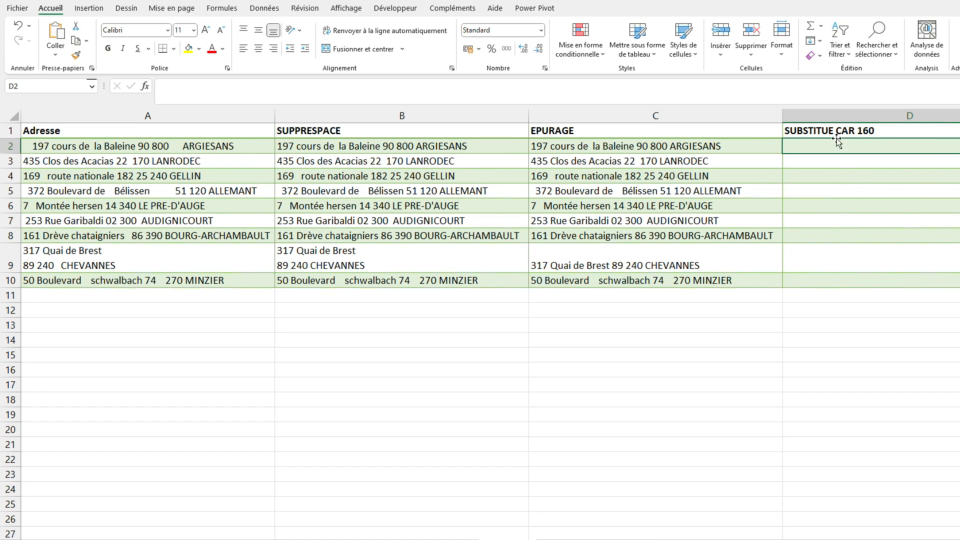
left_click_drag(809, 152, 814, 278)
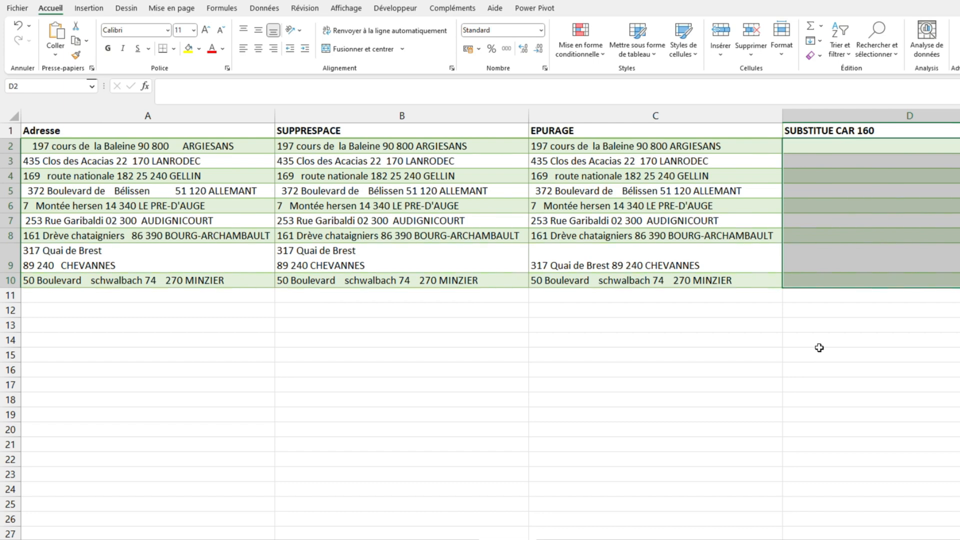
type("=sub")
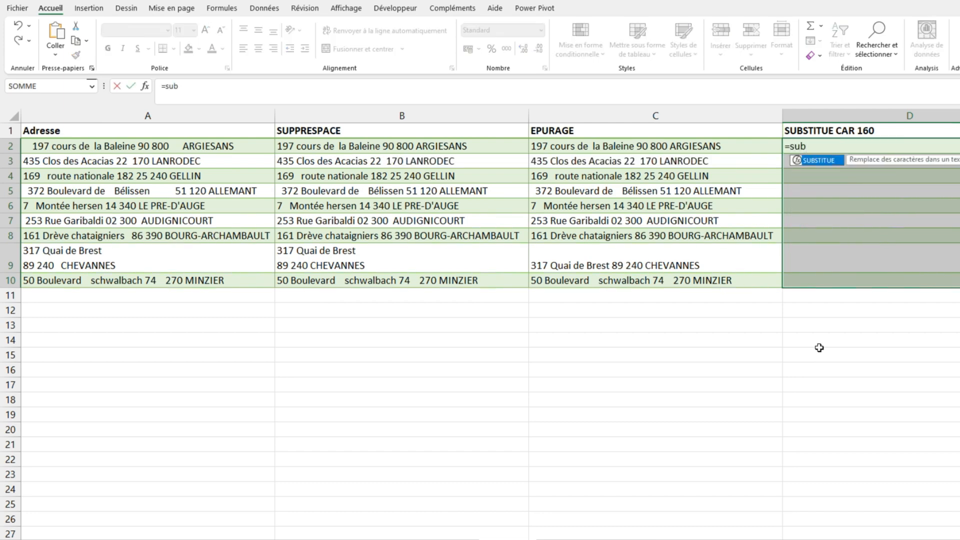
key("Tab")
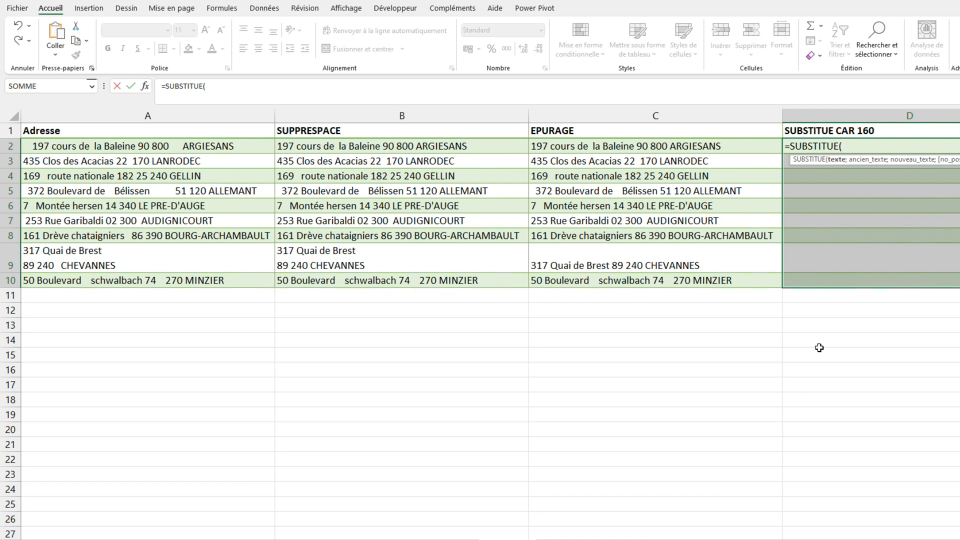
key("Left")
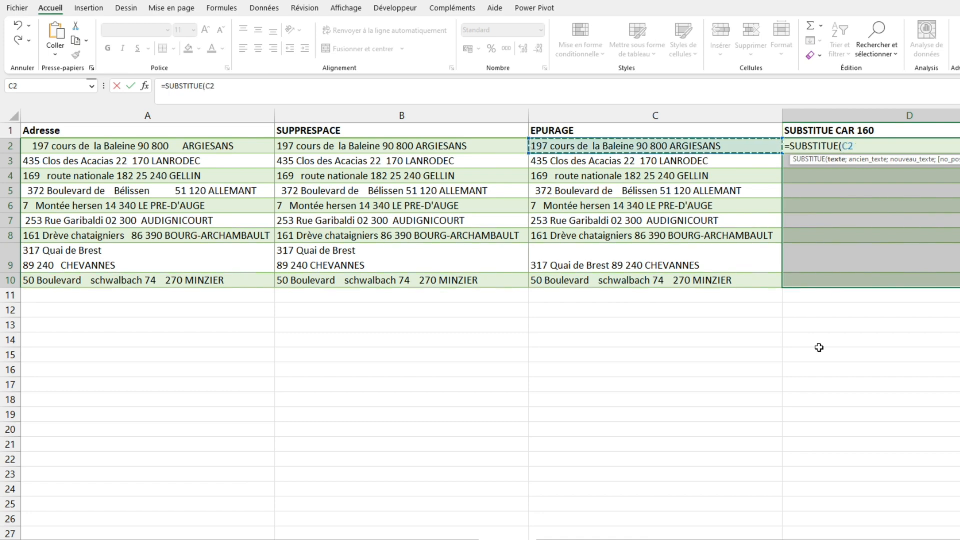
type(";")
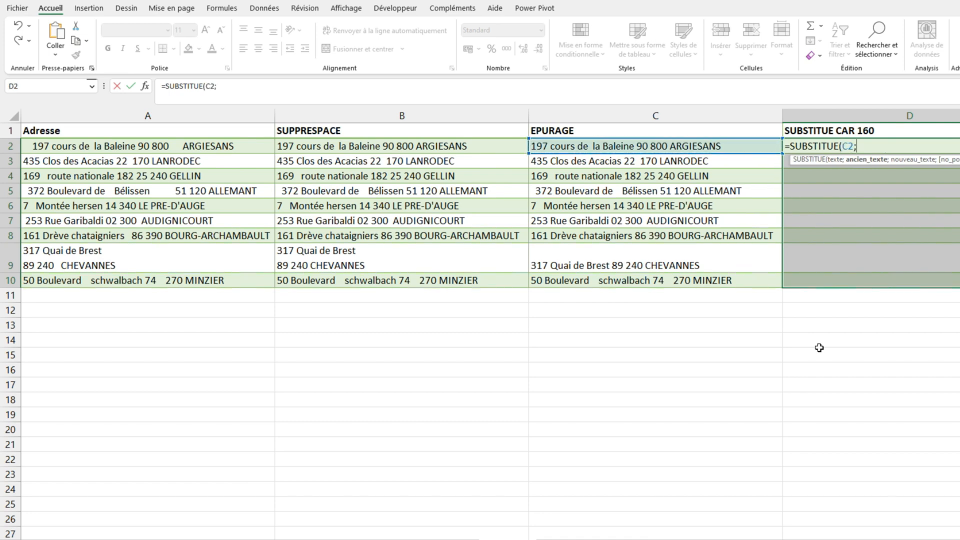
type("car")
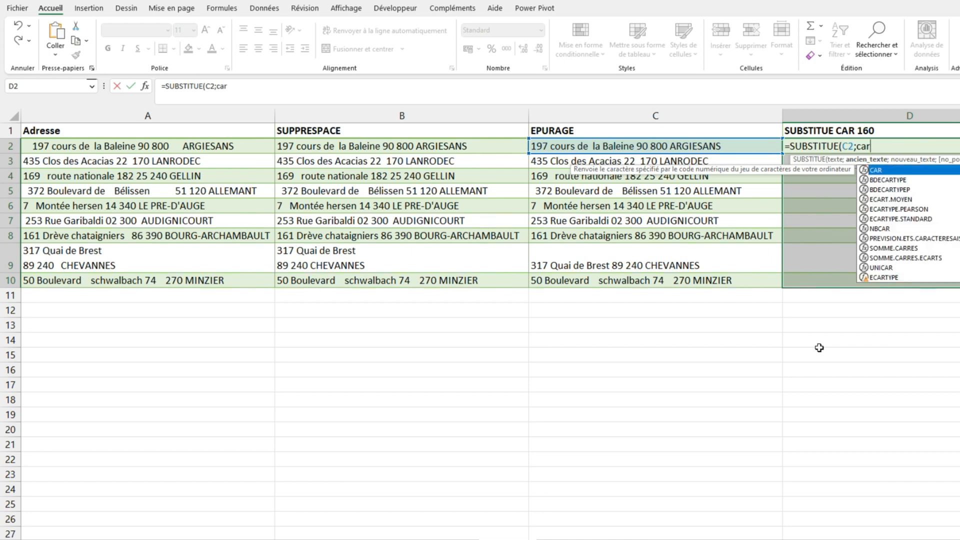
key("Tab")
type("60)")
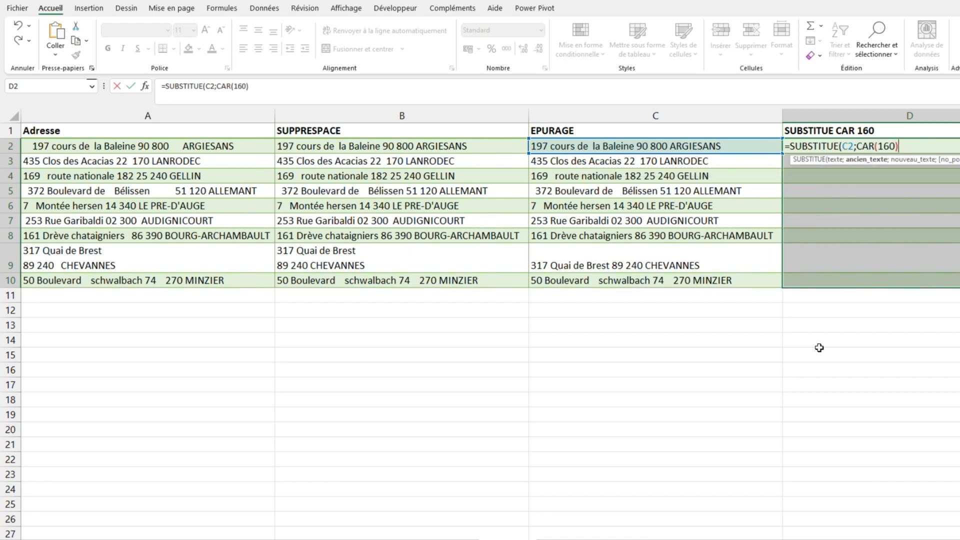
type(";\" \")")
key("Return")
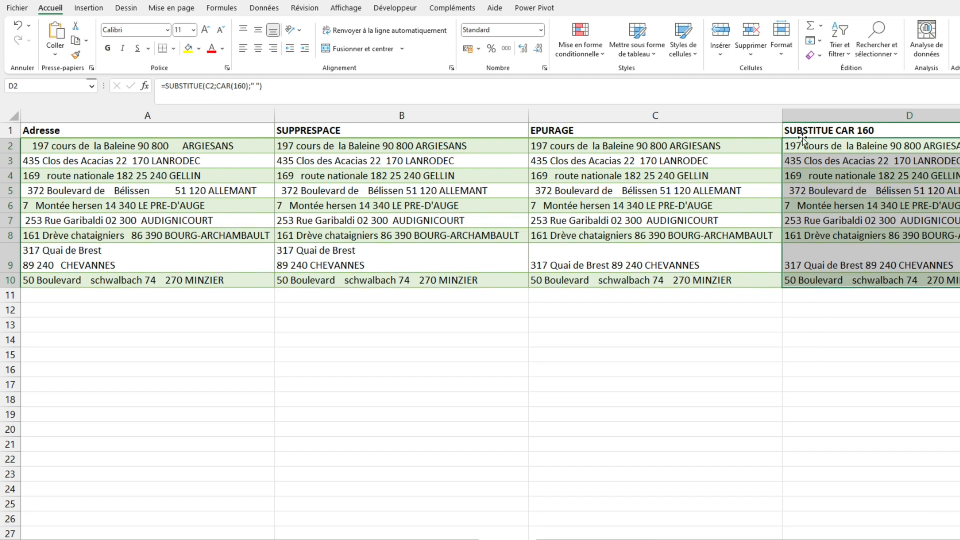
Nest the D2:D10 formula inside EPURAGE and SUPPRESPACE, giving =SUPPRESPACE(EPURAGE(SUBSTITUE(C2;CAR(160);" ")))
left_click(168, 87)
type("su")
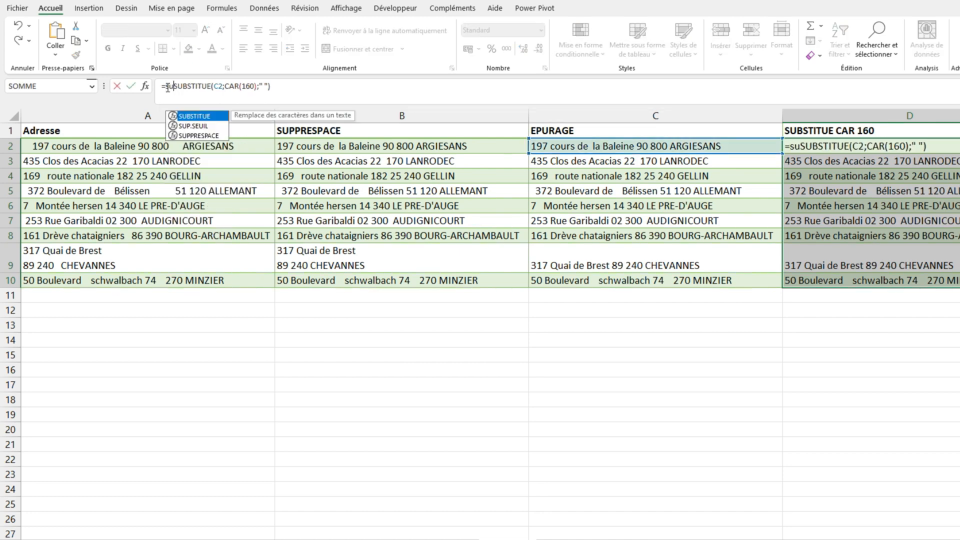
key("Down")
key("Tab")
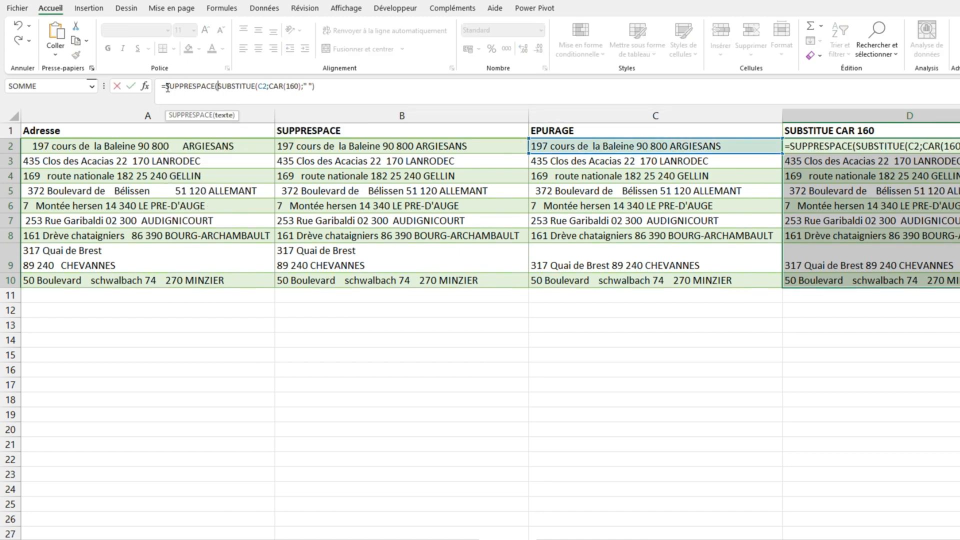
type("ep")
key("Tab")
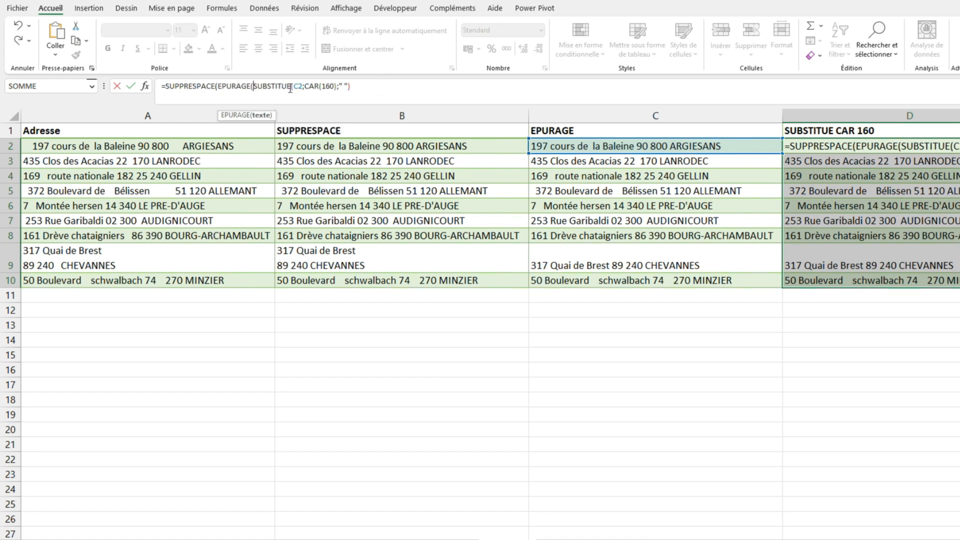
left_click_drag(293, 87, 302, 90)
left_click(142, 146)
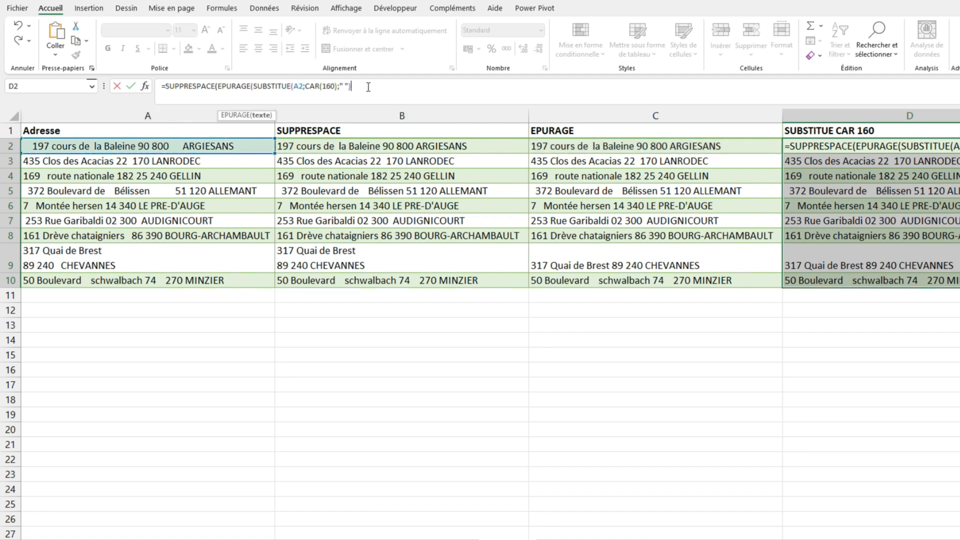
type(")")
type(")")
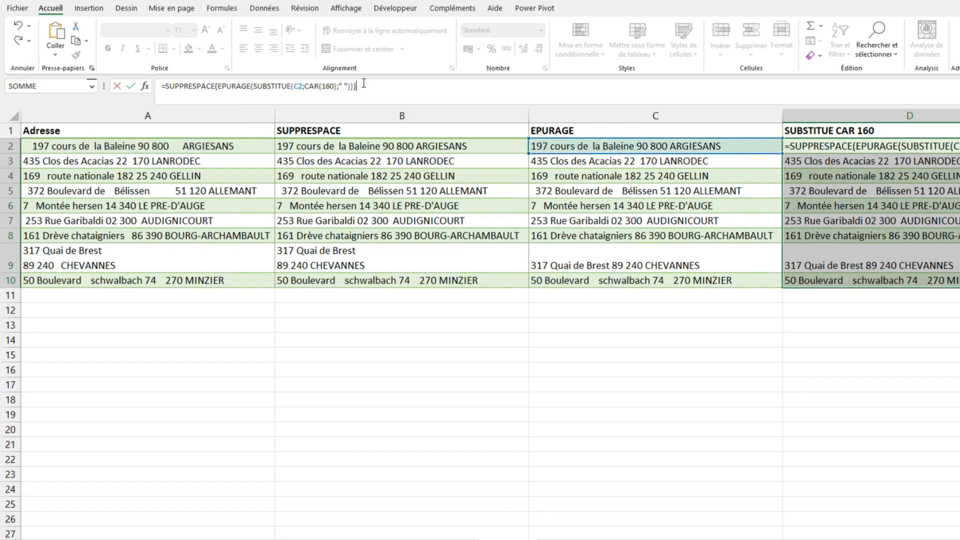
key("ctrl+Return")
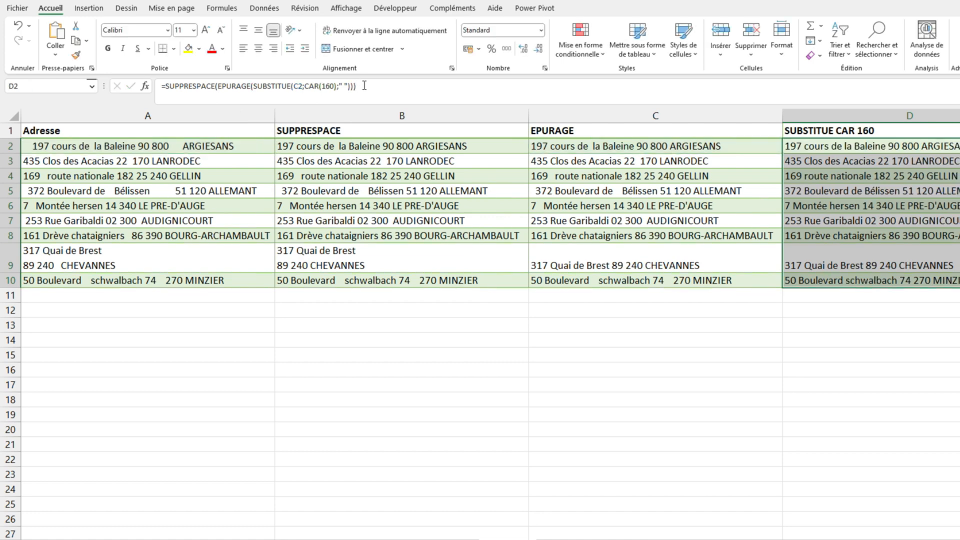
left_click(853, 327)
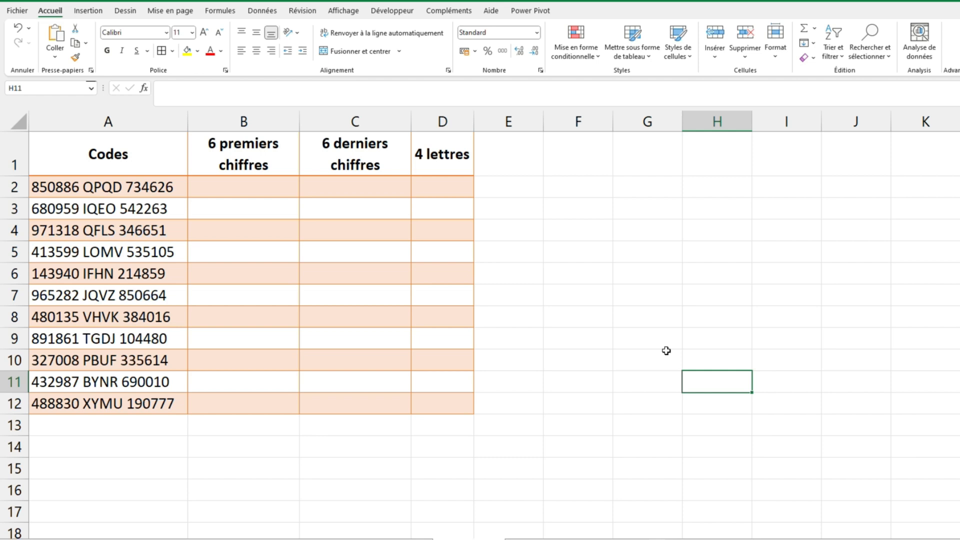
Enter 850886 in B2 and flash-fill the rest of the "6 premiers chiffres" column
left_click(198, 187)
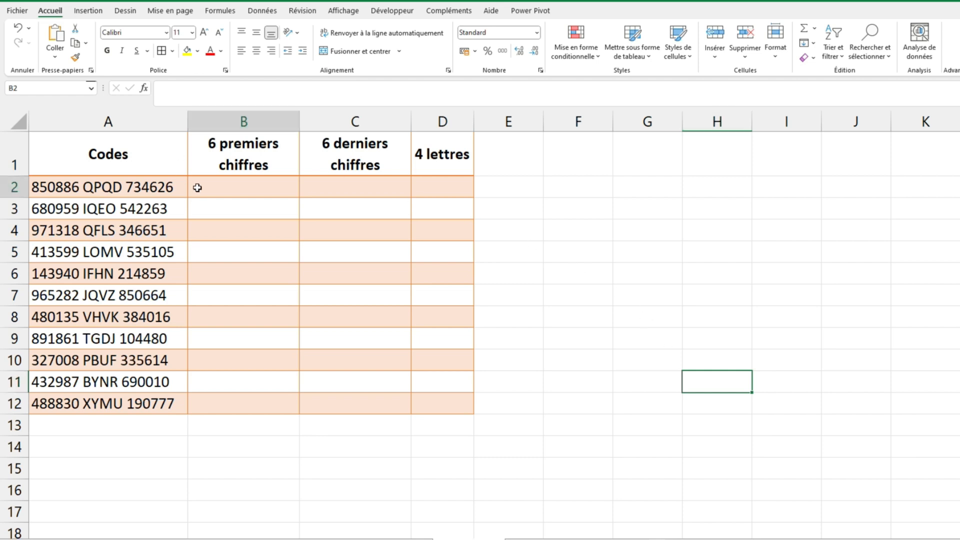
type("85")
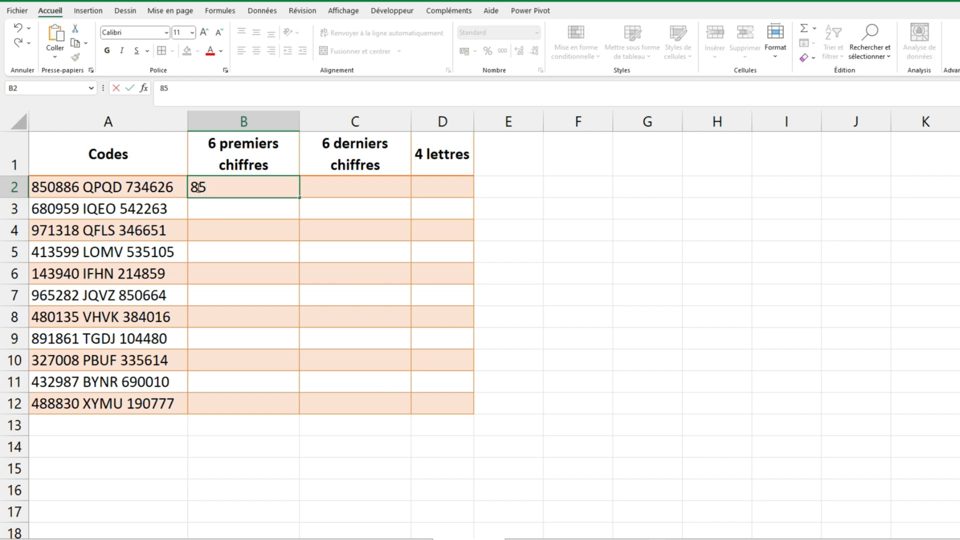
type("0886")
key("Return")
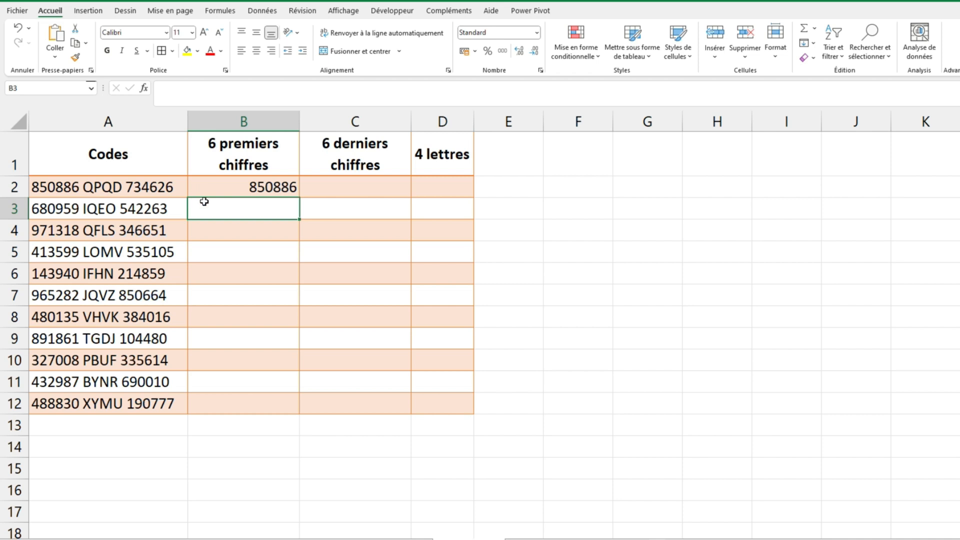
key("ctrl+e")
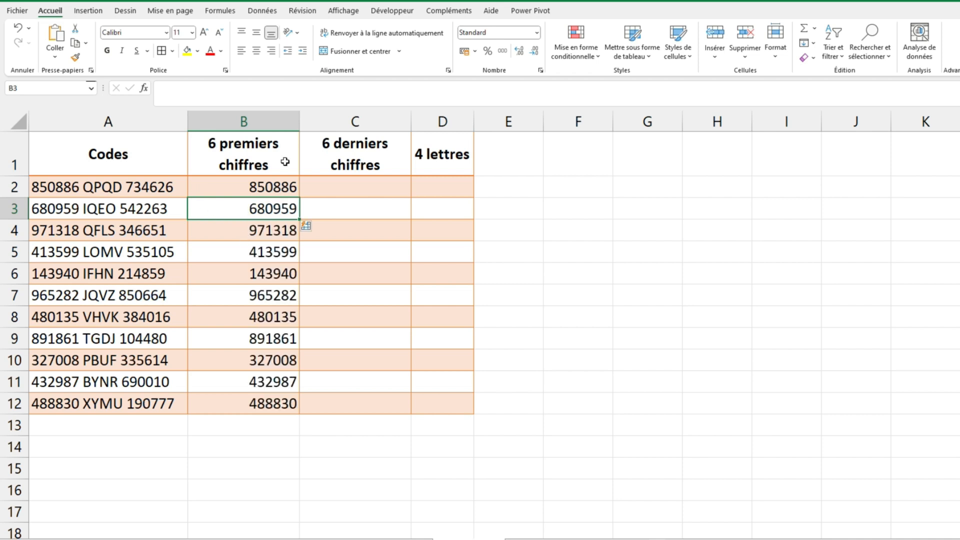
left_click(262, 11)
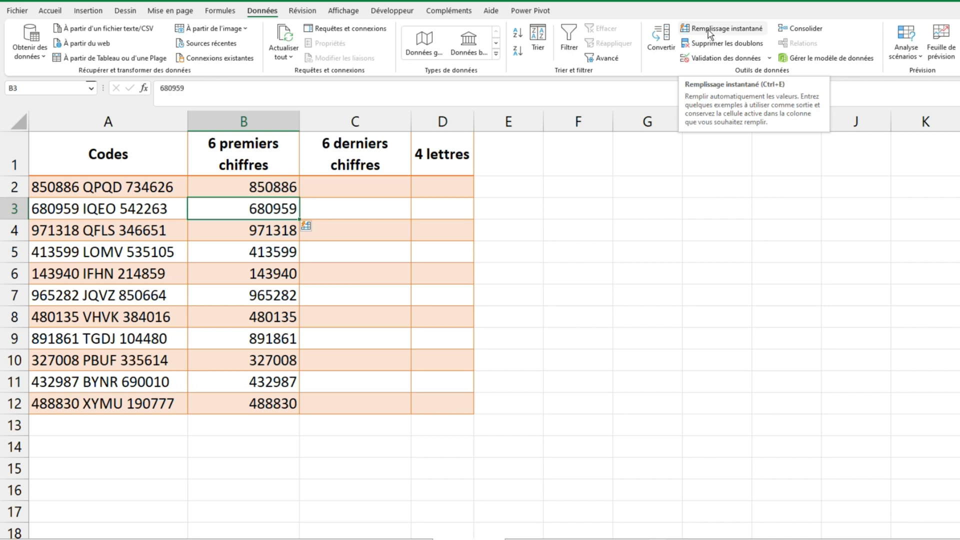
Enter 734626 in C2 and flash-fill the rest of the "6 derniers chiffres" column
left_click(346, 190)
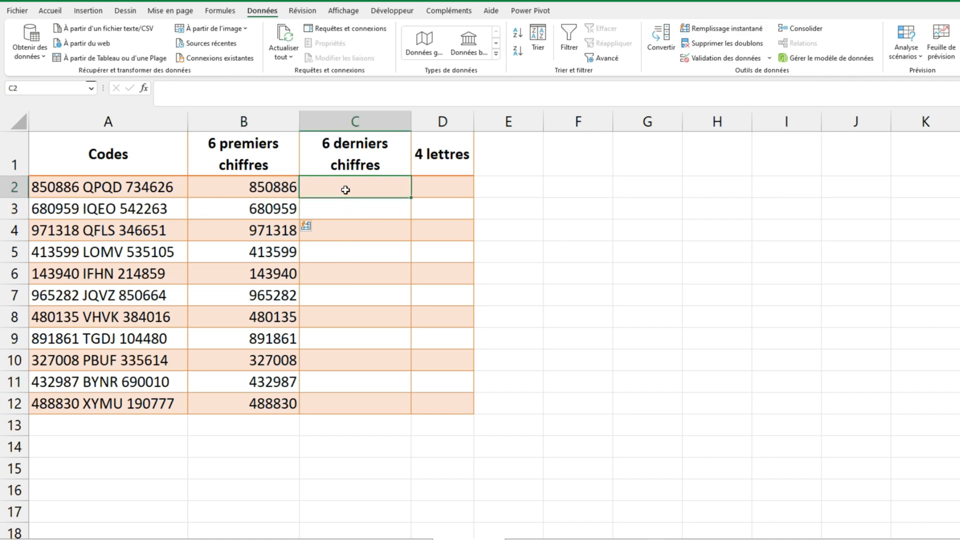
type("734")
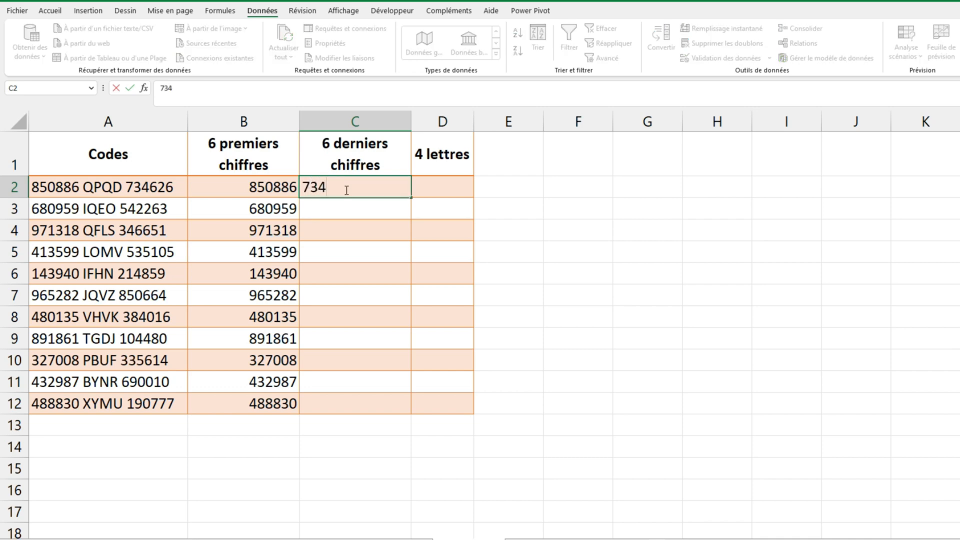
type("626")
key("Return")
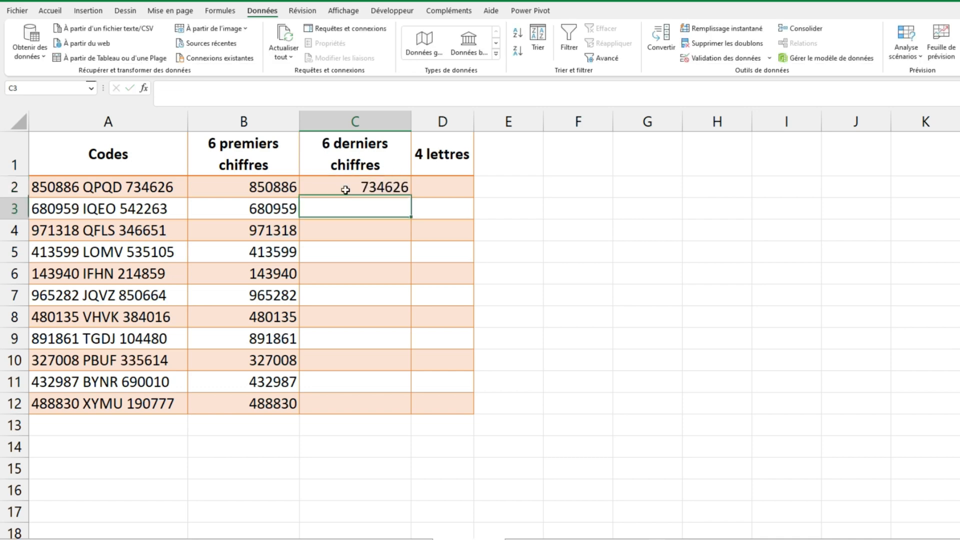
key("ctrl+e")
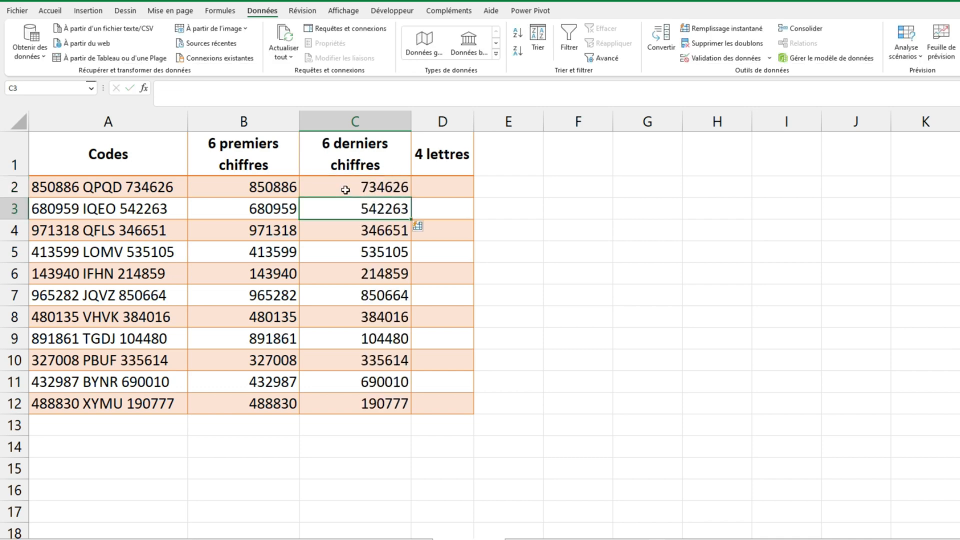
Enter qpqd in D2 and flash-fill the "4 lettres" column with the codes' letters in lowercase
left_click(453, 184)
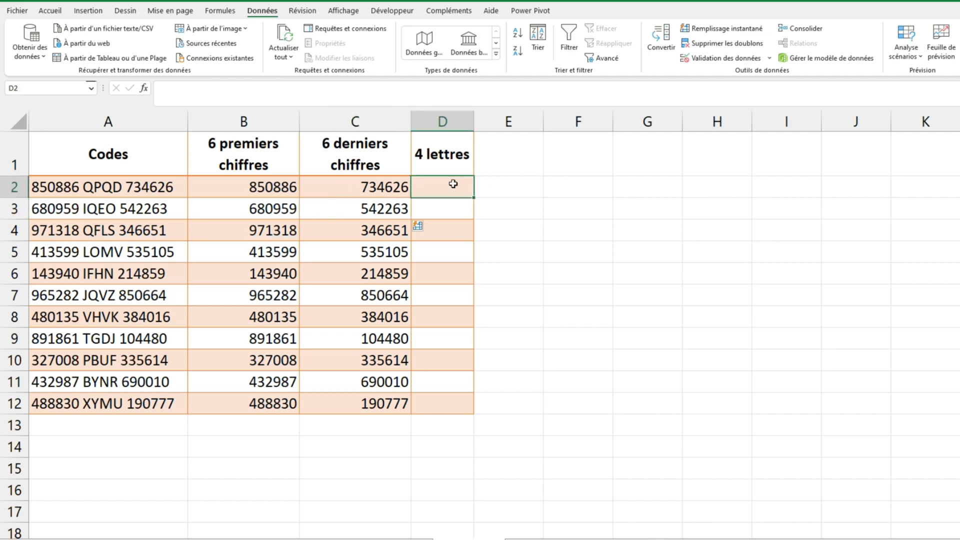
type("qp")
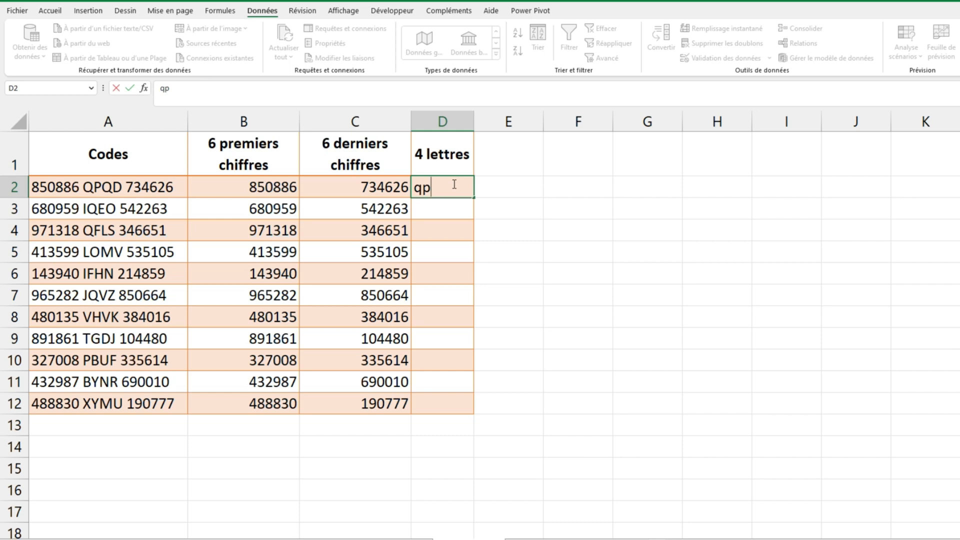
type("qd")
key("Return")
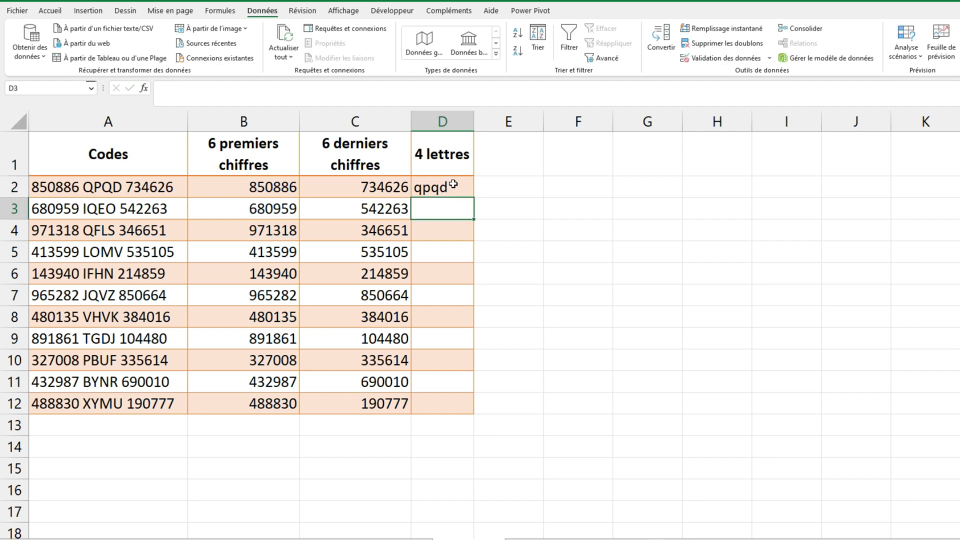
key("ctrl+e")
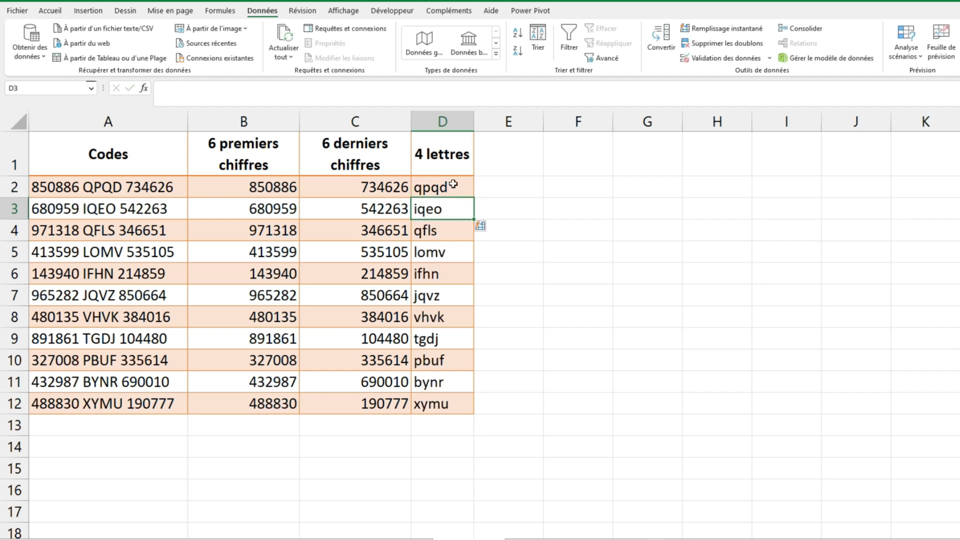
Clear the lowercase letters from D2:D12 and return to D2
left_click_drag(453, 184, 441, 403)
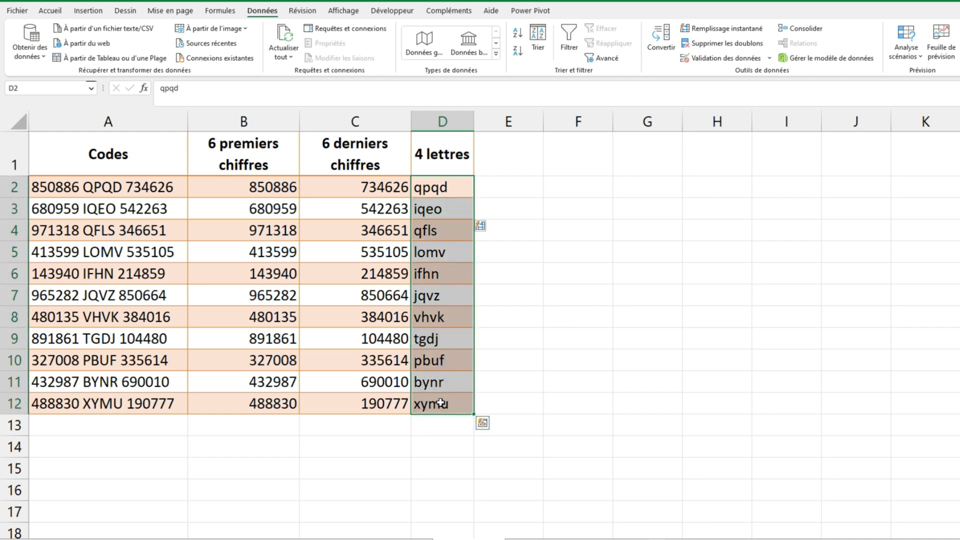
key("Delete")
key("Up")
key("Down")
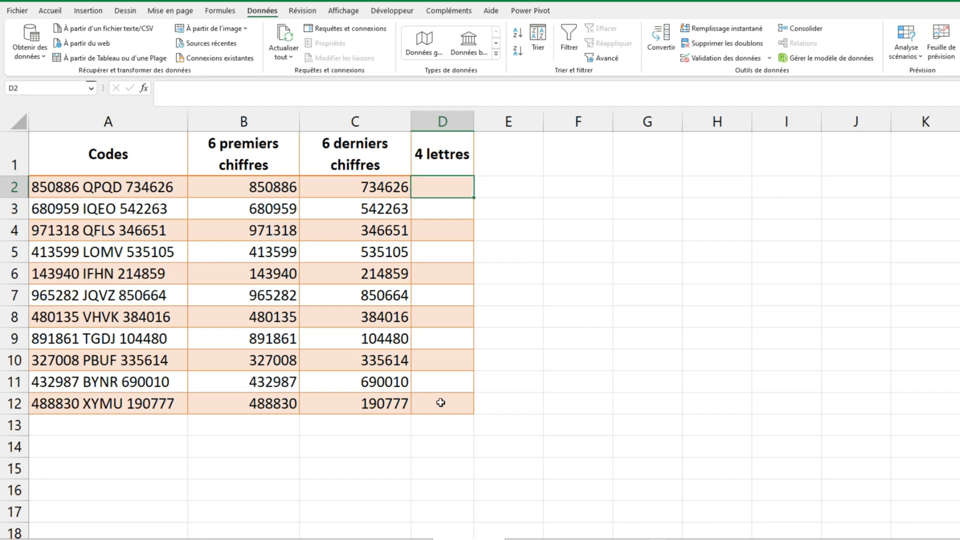
Enter QD in D2 and flash-fill the rest of the "4 lettres" column from that two-letter example
type("QD")
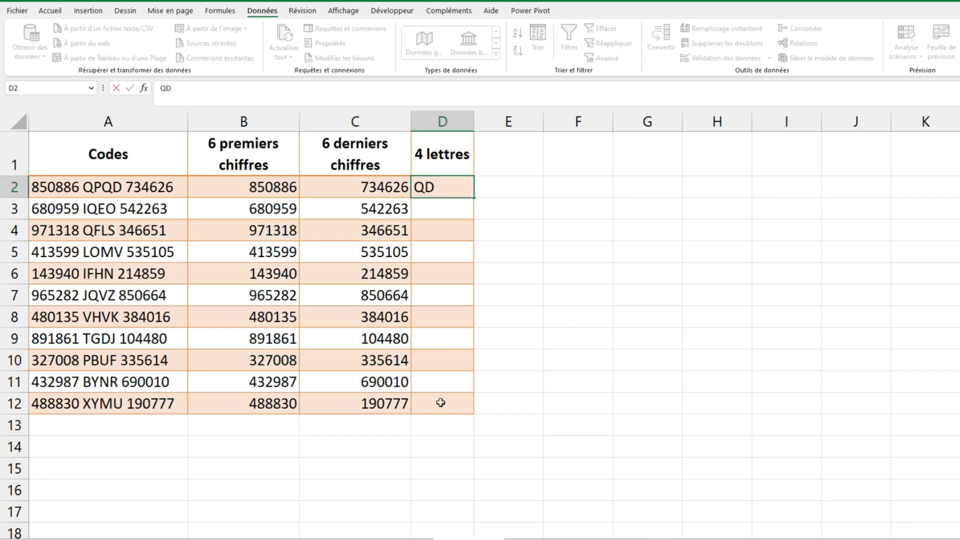
key("Return")
key("ctrl+e")
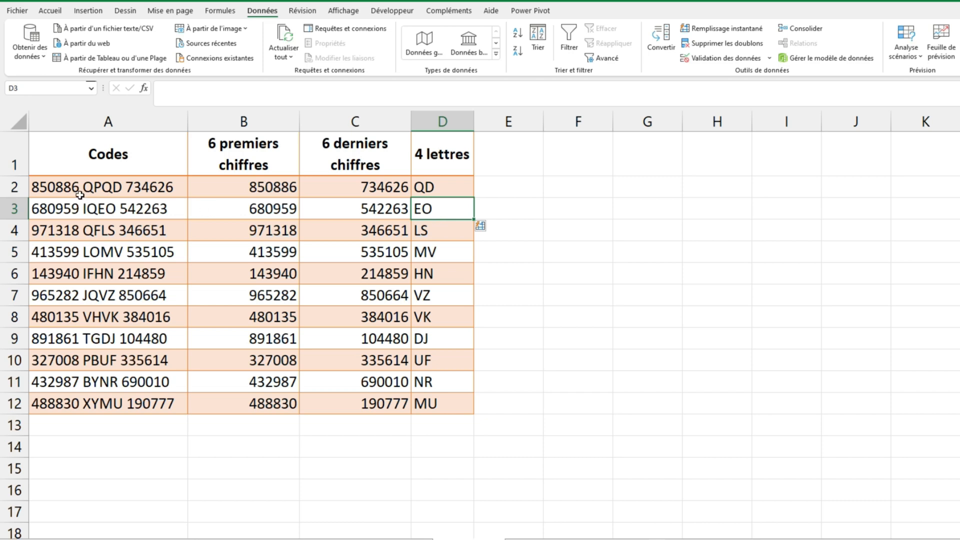
Correct D3 to IO so the flash fill takes the first and last letter of each code
double_click(418, 208)
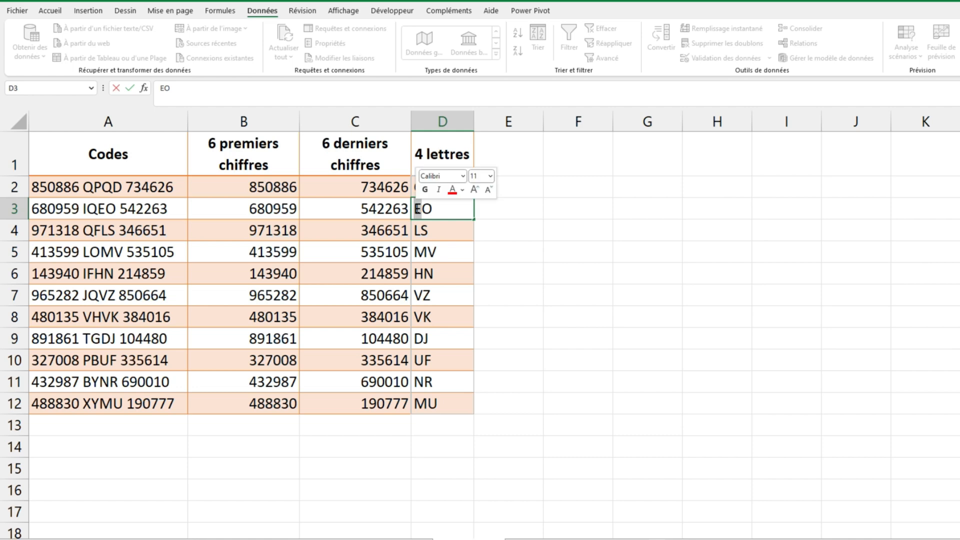
type("I")
key("Return")
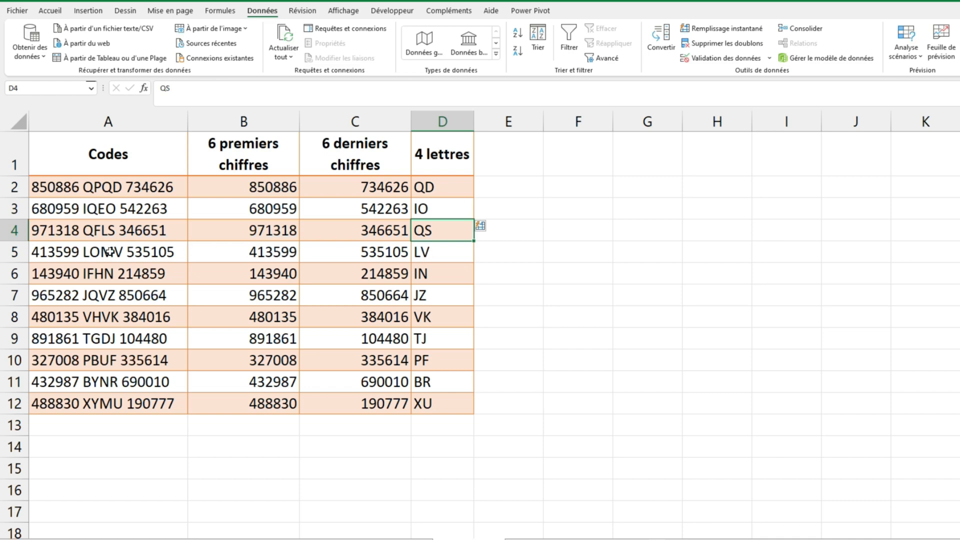
left_click(580, 193)
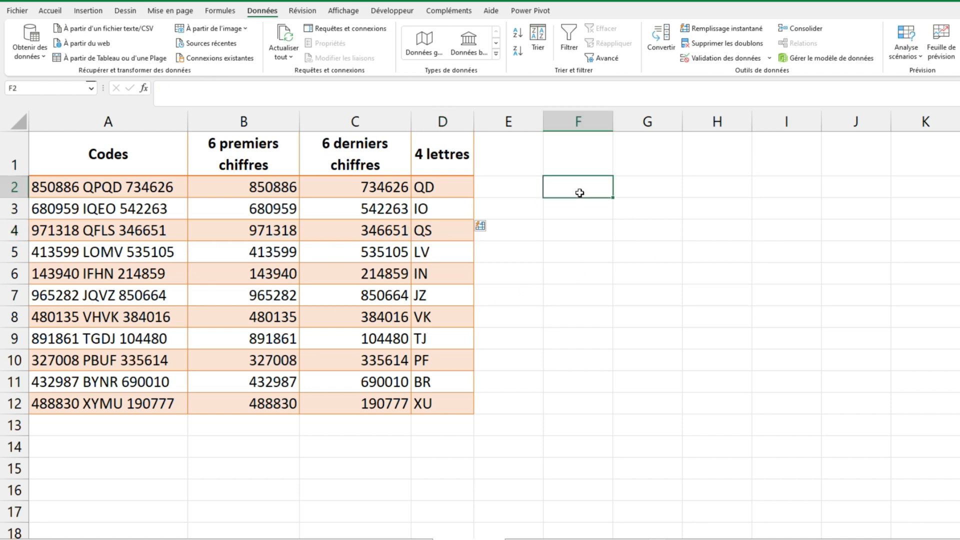